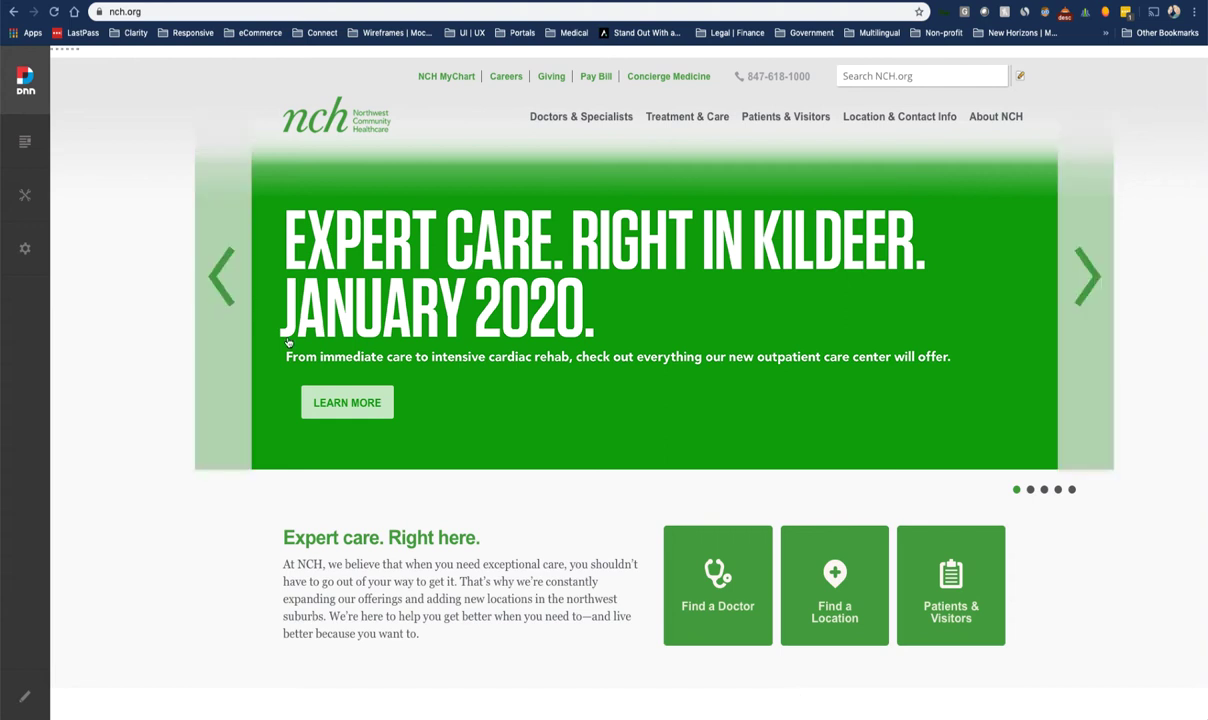
# Open the site's page management from the Content section and examine the Home page's title and description.
pyautogui.moveTo(25, 80)
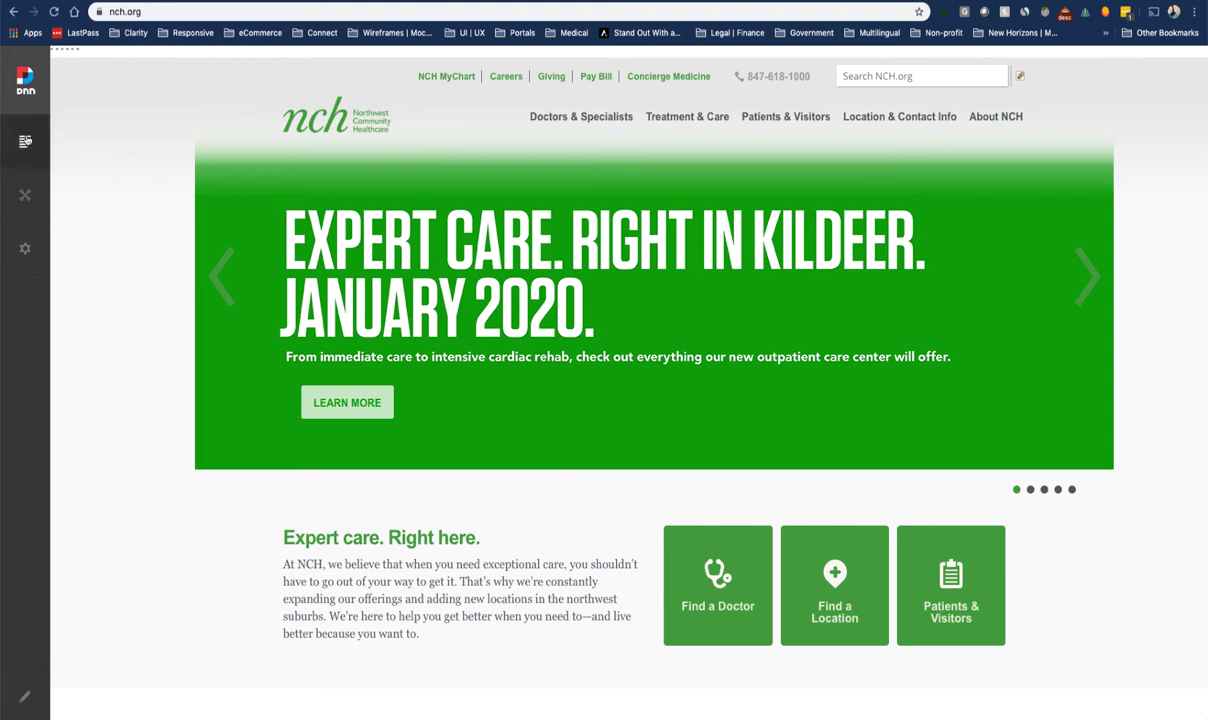
pyautogui.moveTo(24, 140)
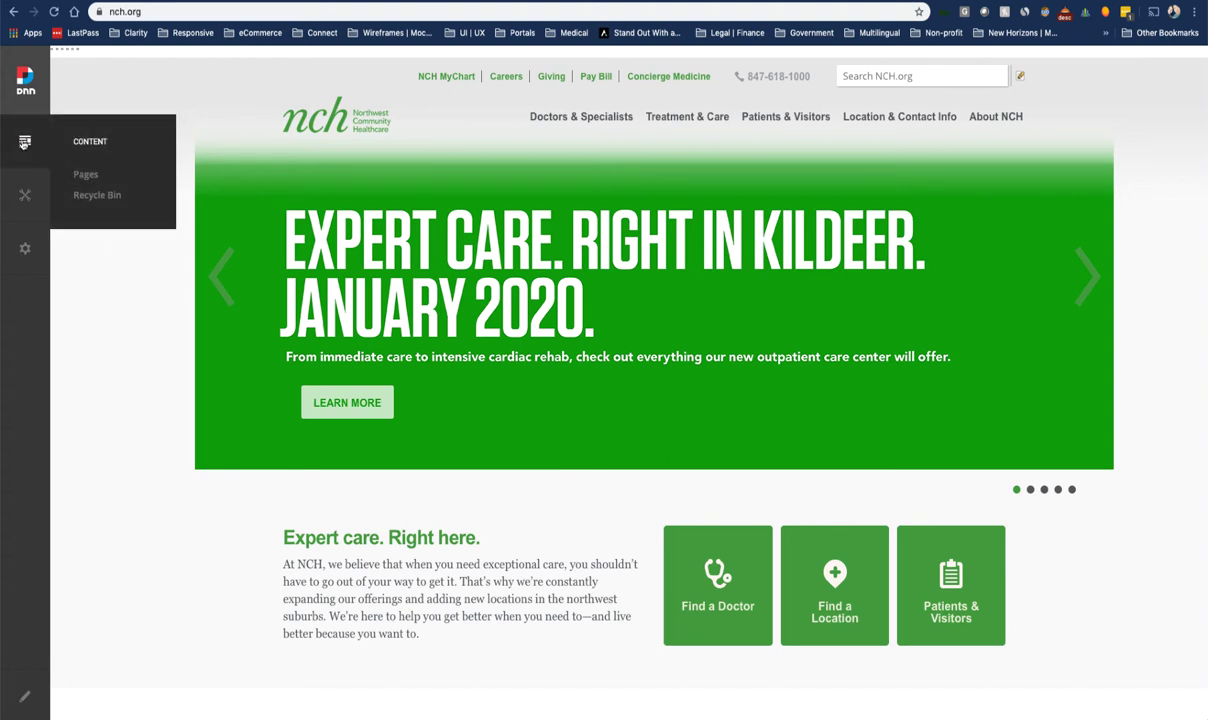
pyautogui.click(82, 178)
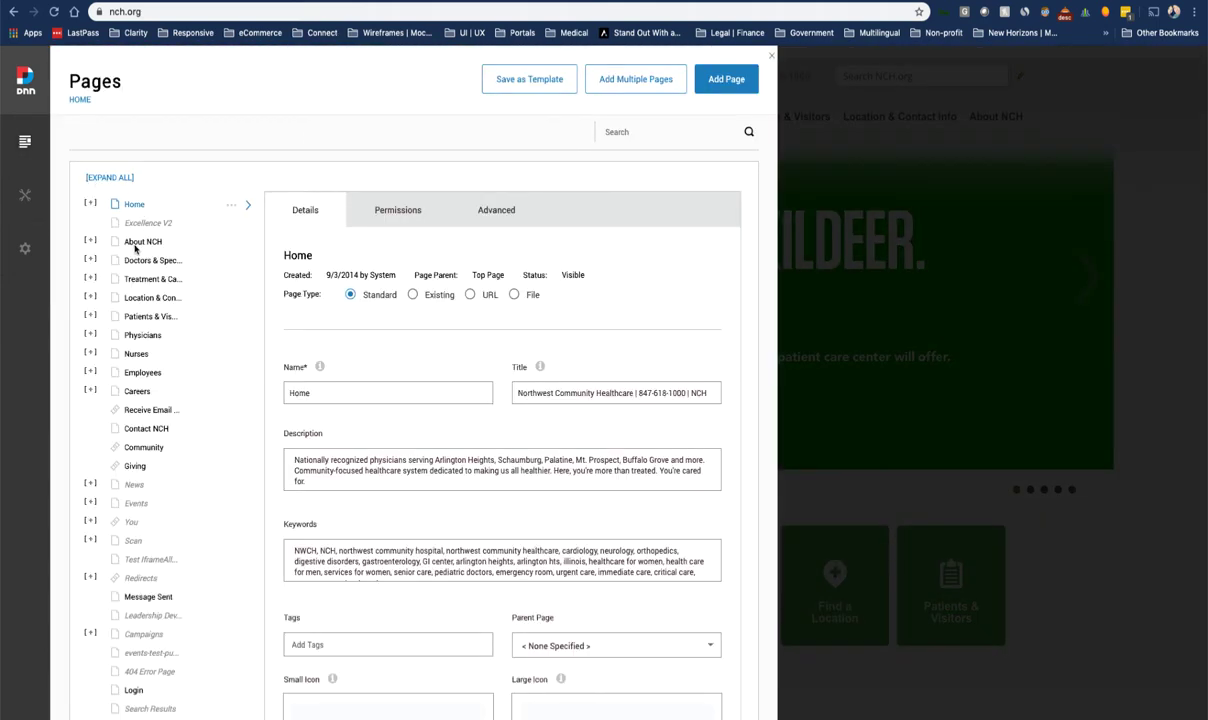
pyautogui.moveTo(520, 392); pyautogui.dragTo(634, 393)
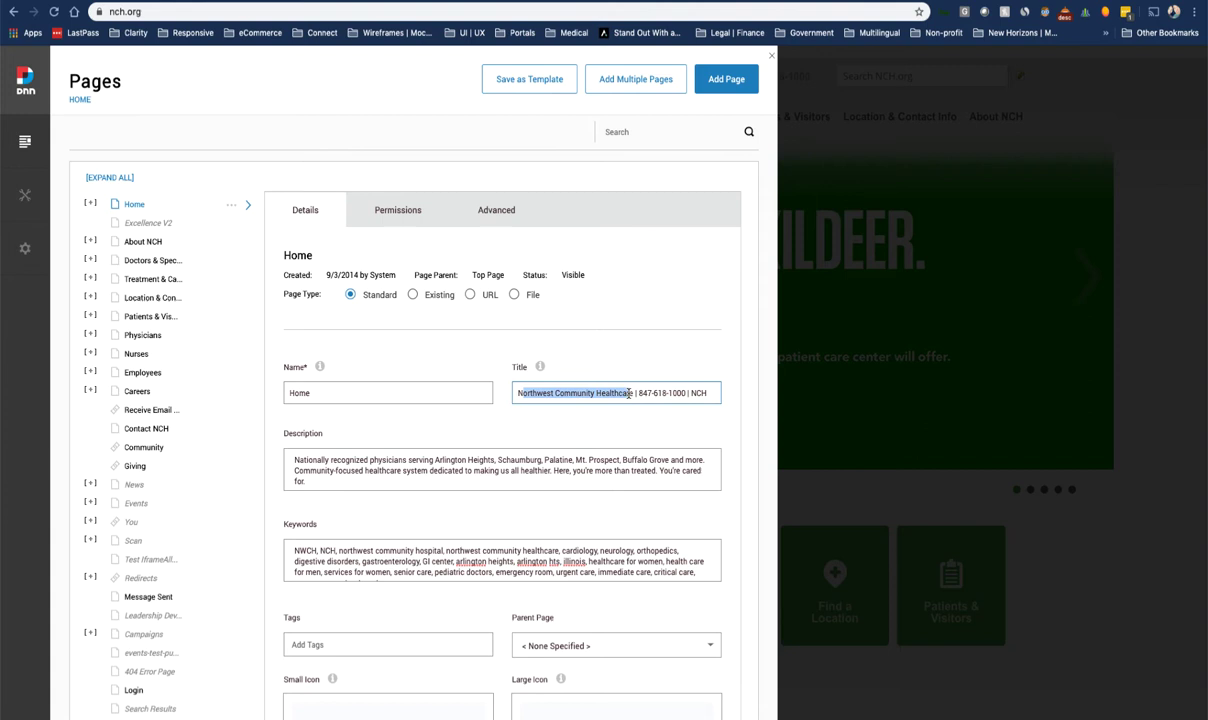
pyautogui.click(566, 470)
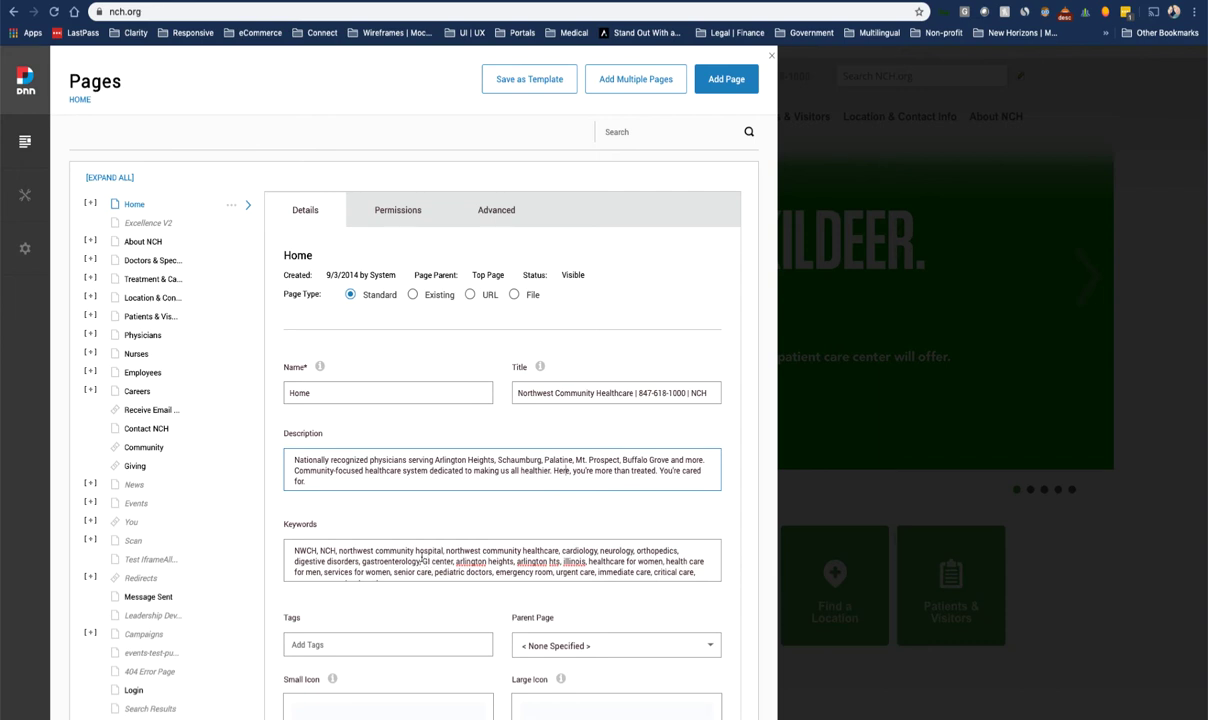
# Examine the Home page's full keyword list, and close the page management panel.
pyautogui.moveTo(421, 560); pyautogui.dragTo(507, 557)
pyautogui.click(511, 573)
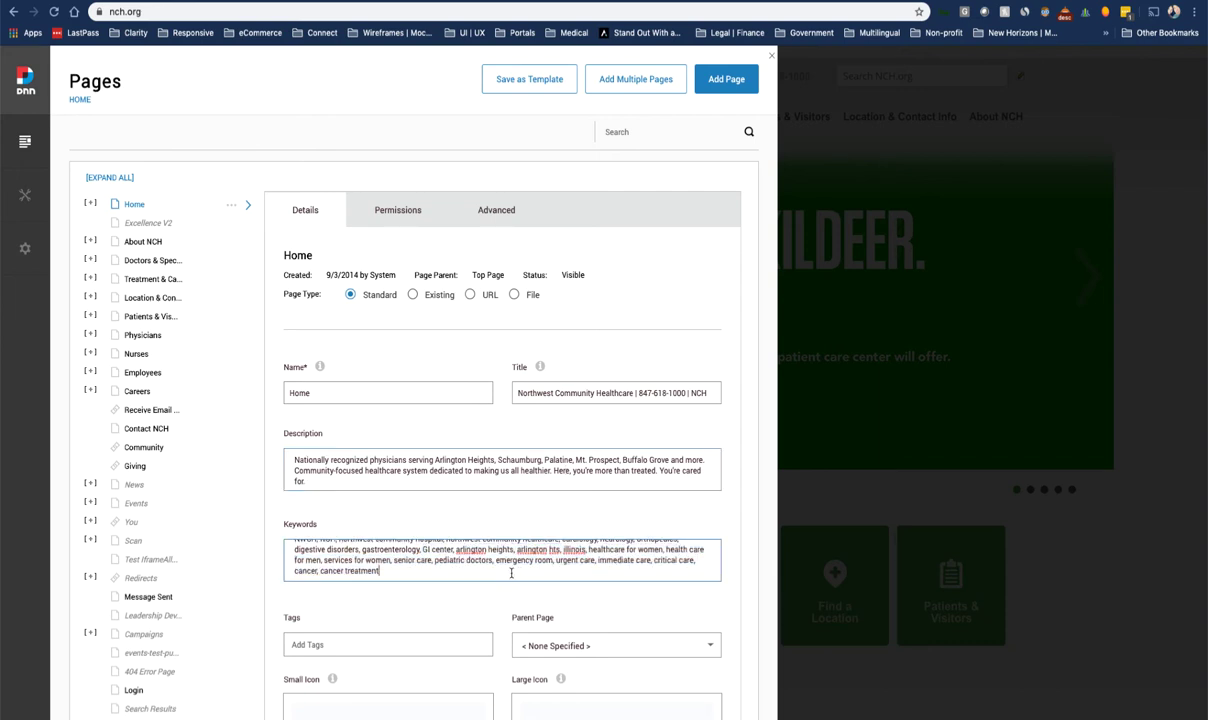
pyautogui.moveTo(394, 569); pyautogui.dragTo(348, 542)
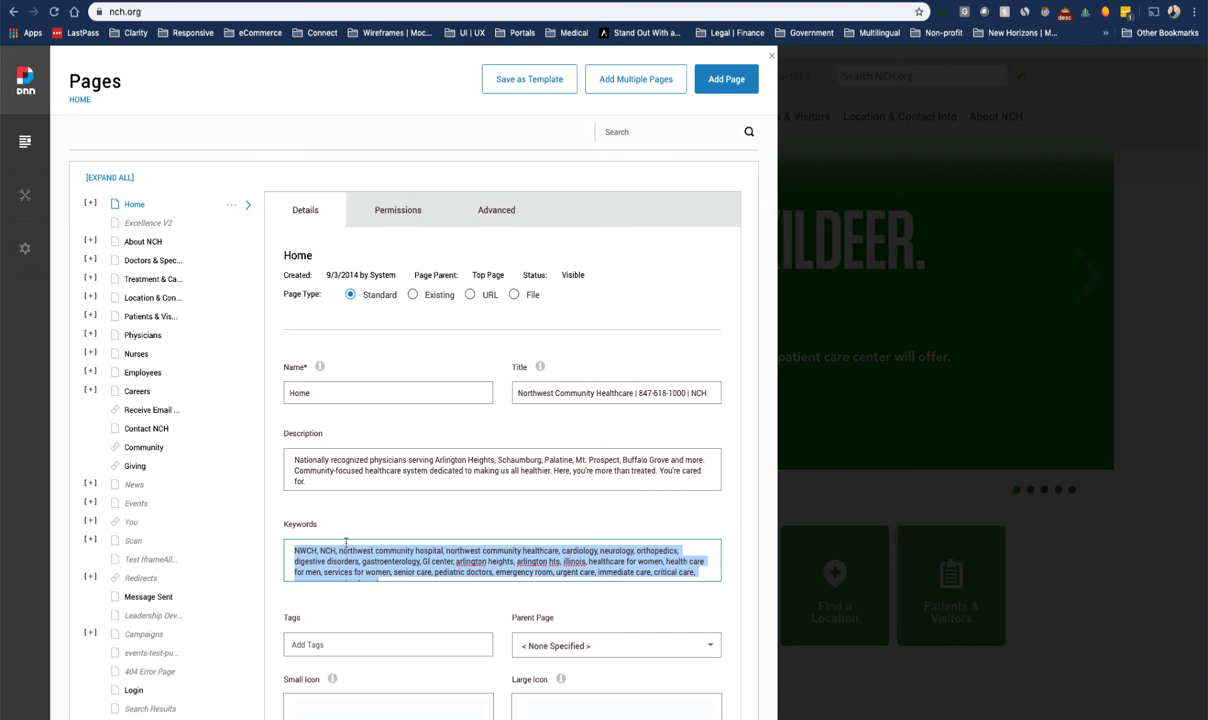
pyautogui.click(341, 530)
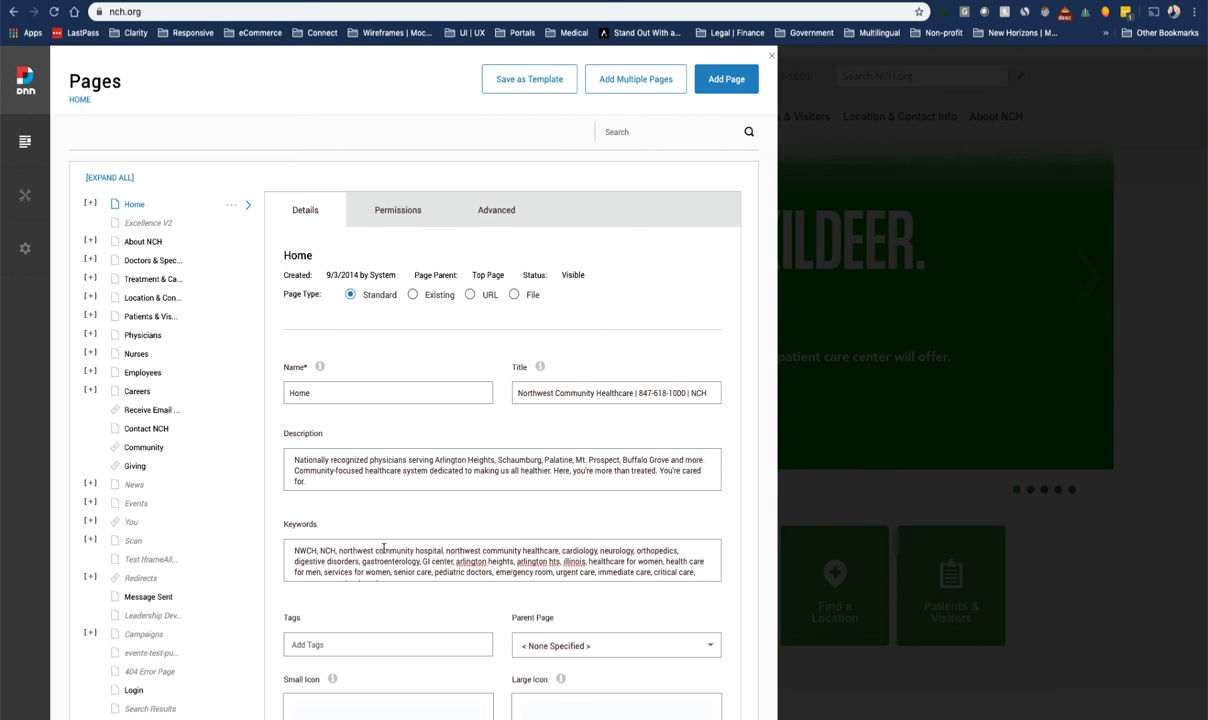
pyautogui.moveTo(390, 551); pyautogui.dragTo(468, 566)
pyautogui.click(450, 577)
pyautogui.click(773, 58)
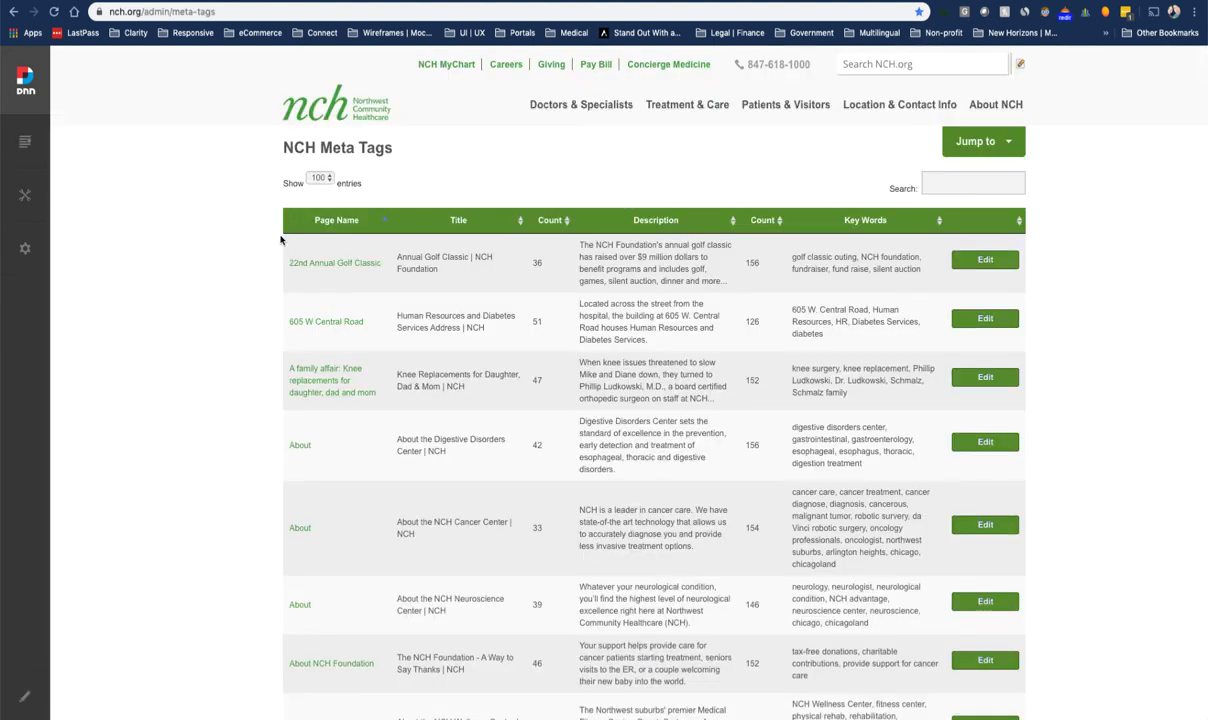
# Review the NCH Meta Tags table's first entries, checking the "NCH Foundation" ending in the Access to Oral Care title.
pyautogui.moveTo(321, 147); pyautogui.dragTo(387, 148)
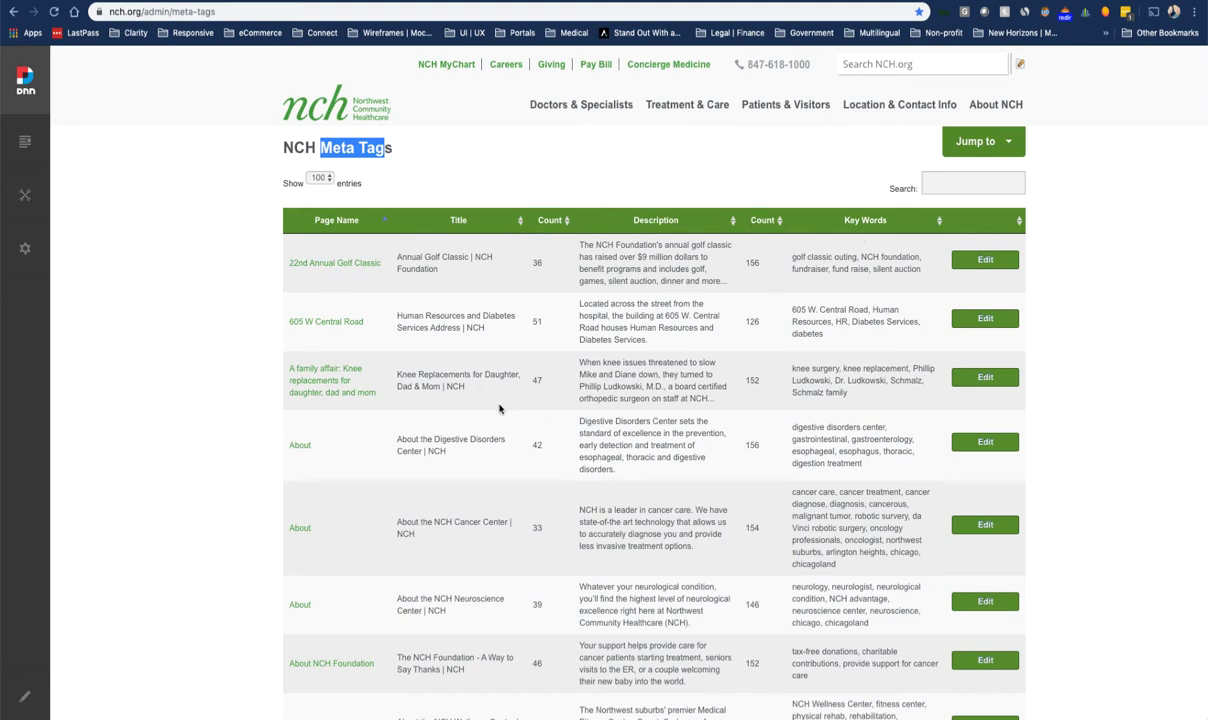
pyautogui.scroll(-5, 500, 408)
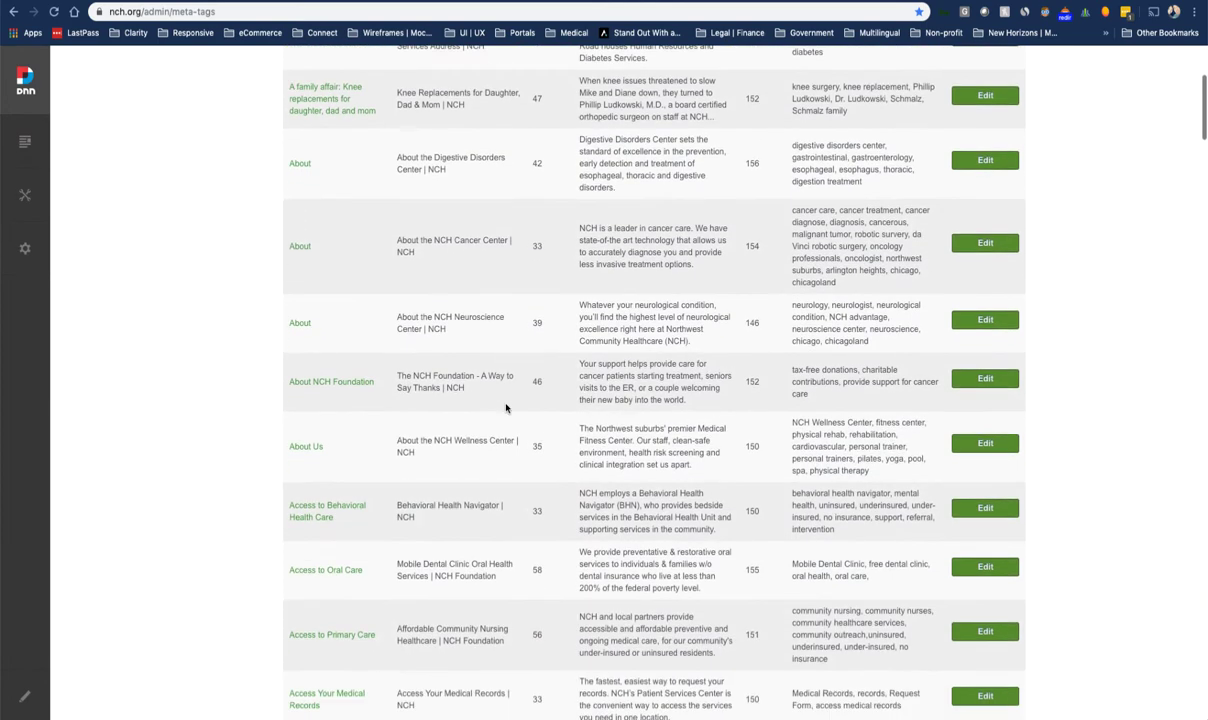
pyautogui.scroll(-3, 506, 408)
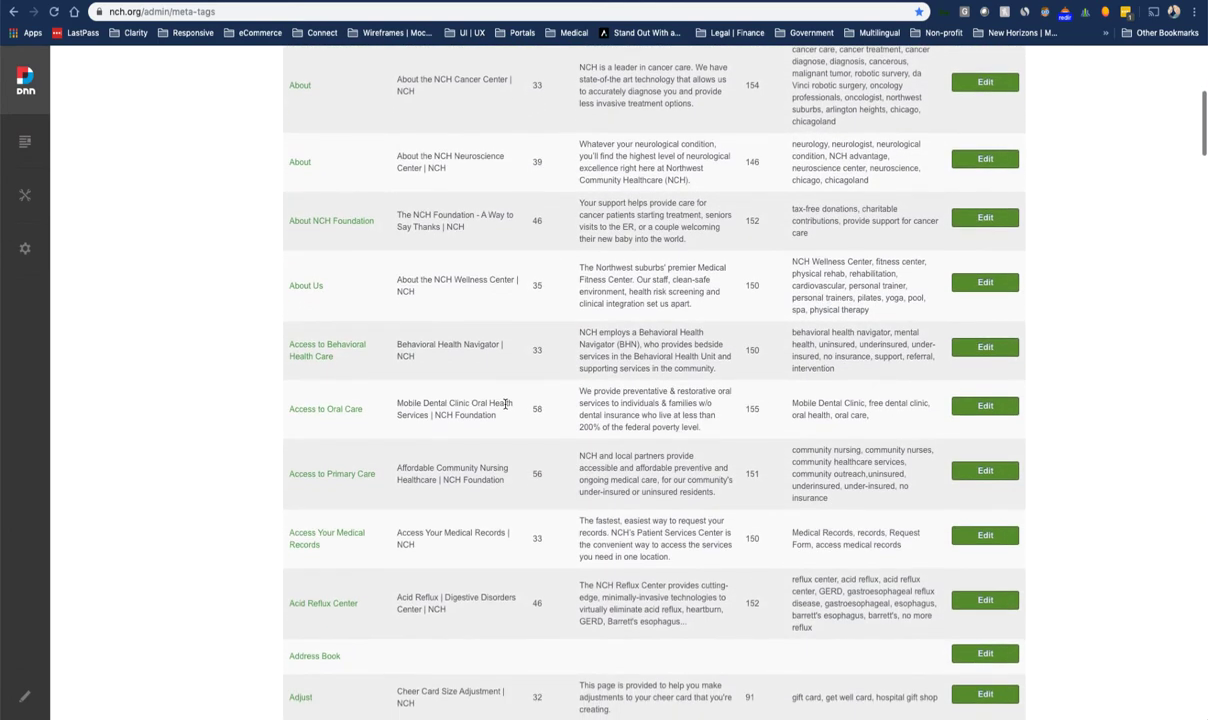
pyautogui.scroll(1, 423, 214)
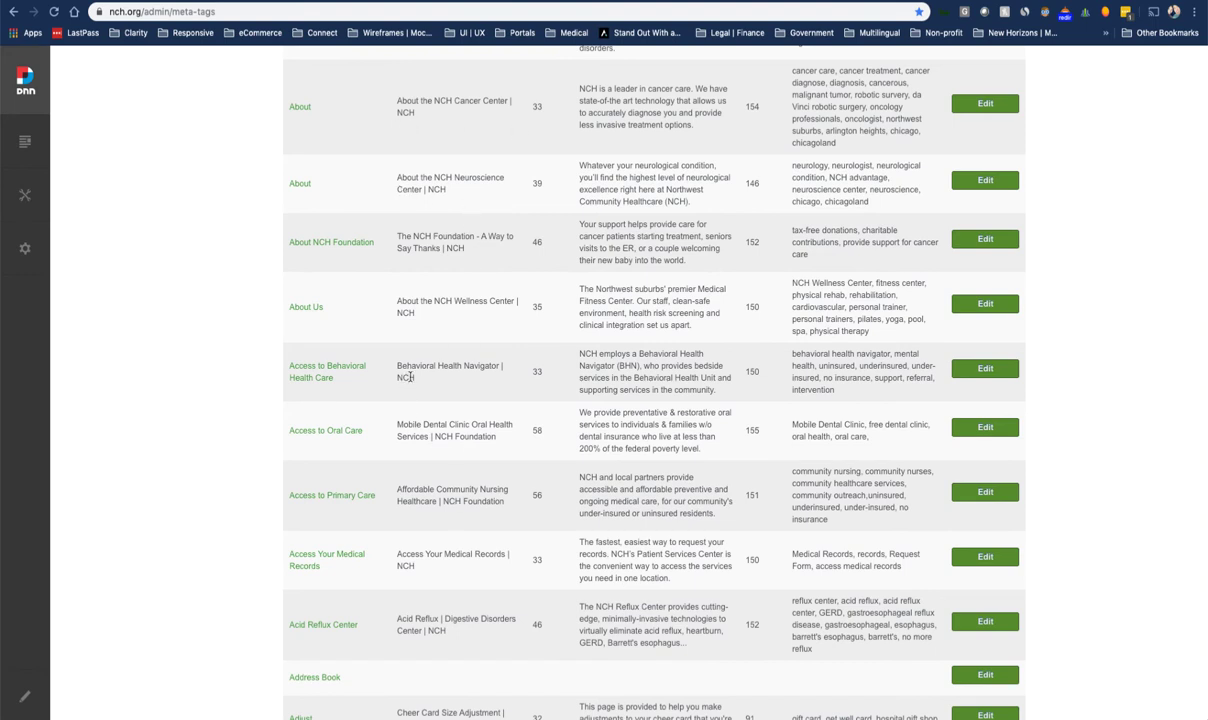
pyautogui.moveTo(433, 436); pyautogui.dragTo(496, 437)
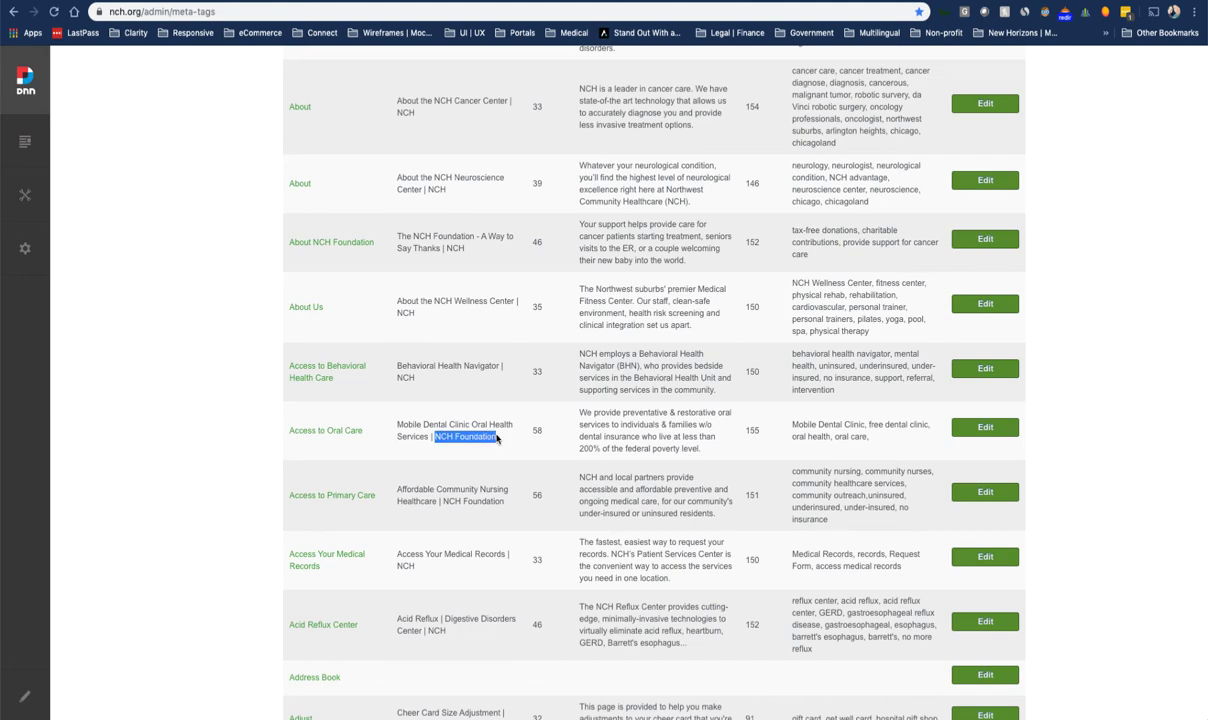
# Review further entries in the meta tags table, checking the "NCH Behavioral Health Services" ending in the Adult Services title.
pyautogui.scroll(-5, 467, 420)
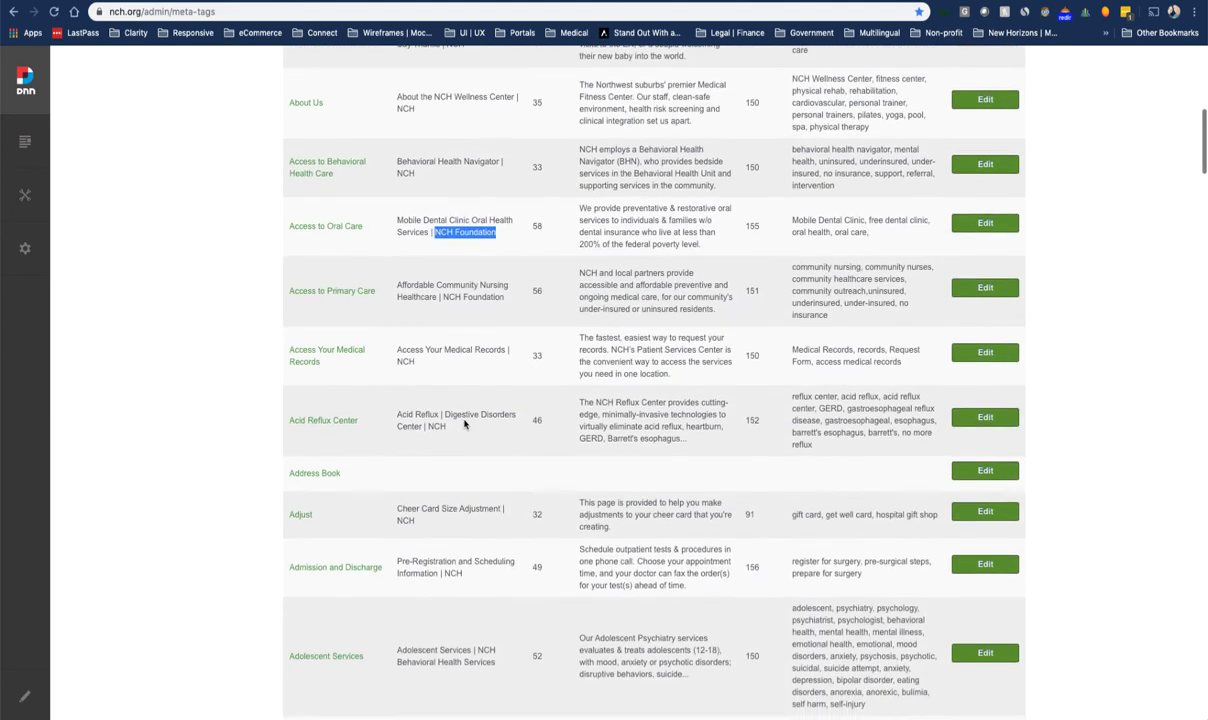
pyautogui.scroll(-1, 484, 500)
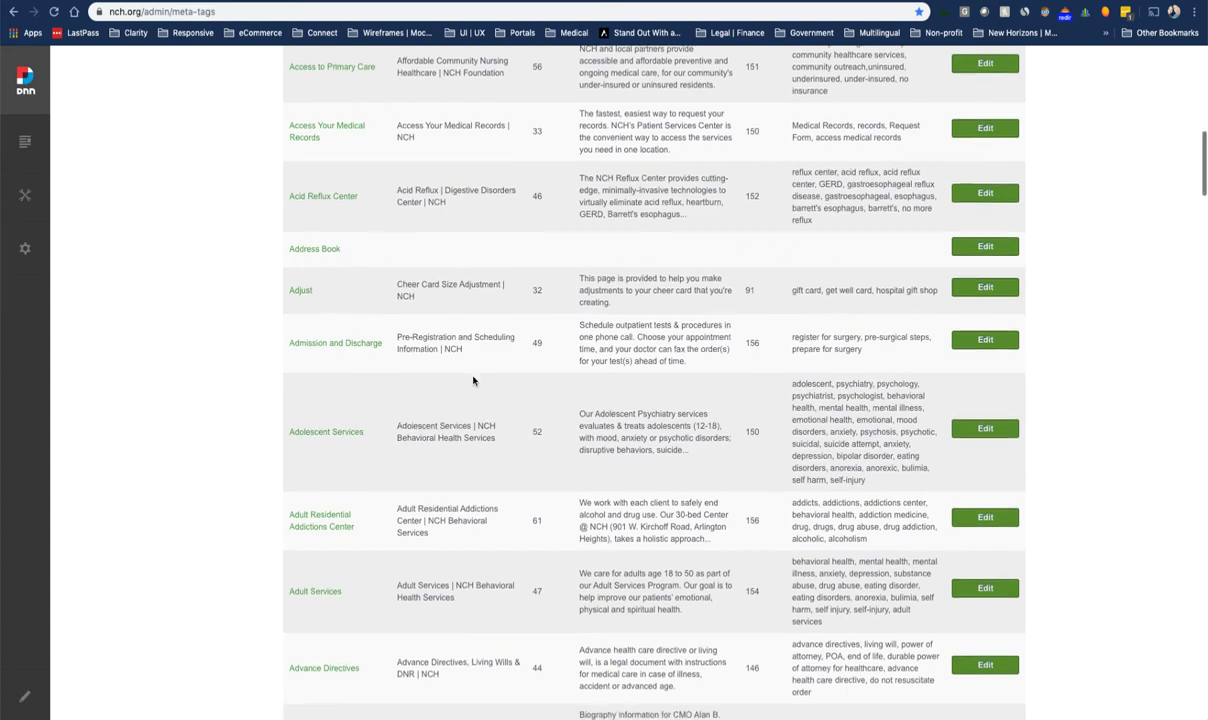
pyautogui.scroll(-3, 472, 379)
pyautogui.scroll(-2, 473, 377)
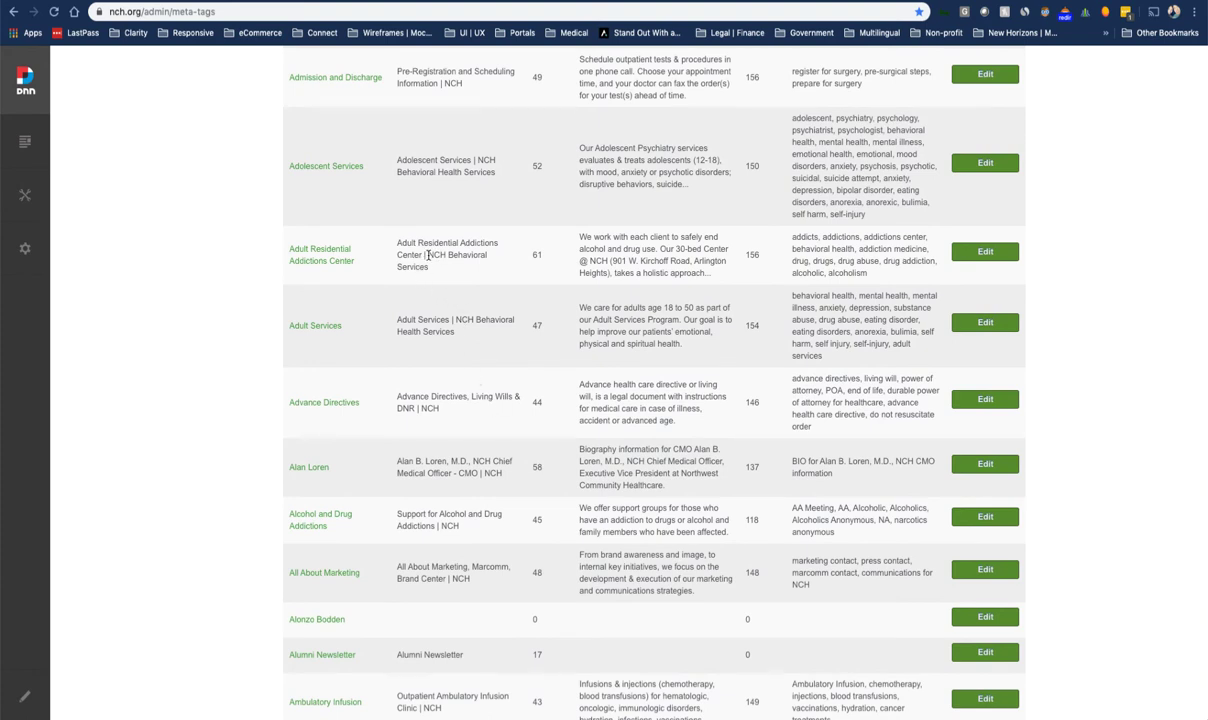
pyautogui.moveTo(455, 320); pyautogui.dragTo(457, 338)
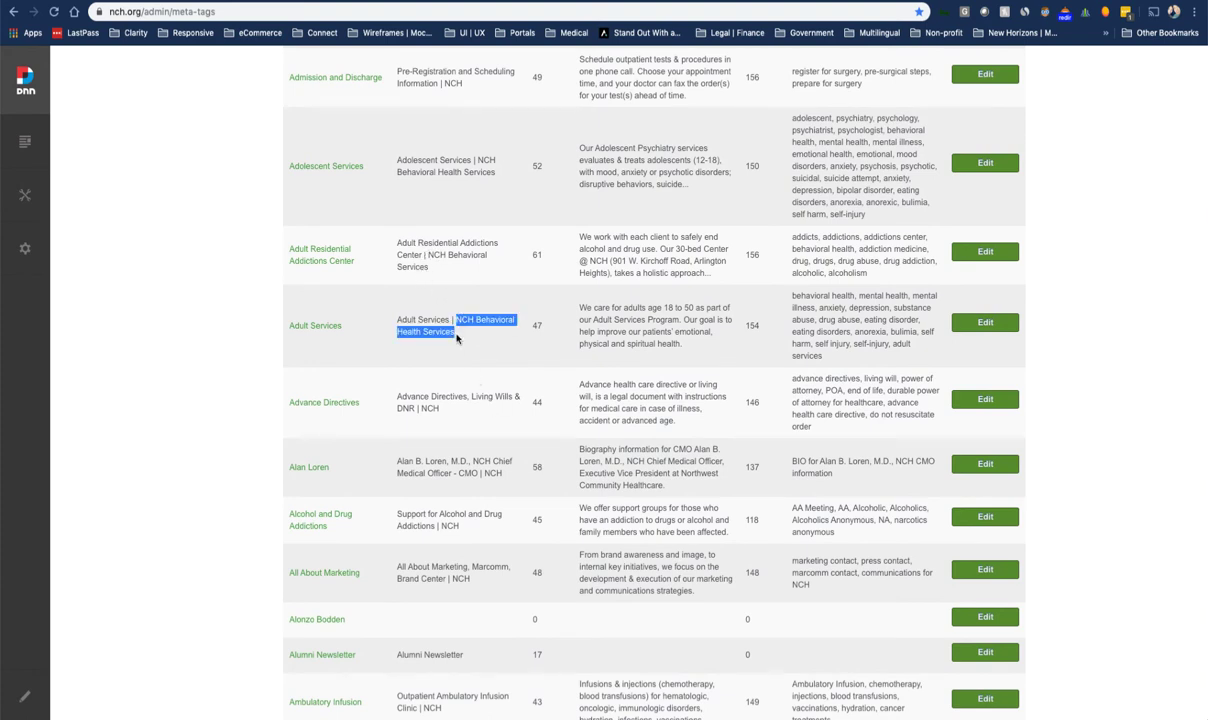
pyautogui.click(459, 356)
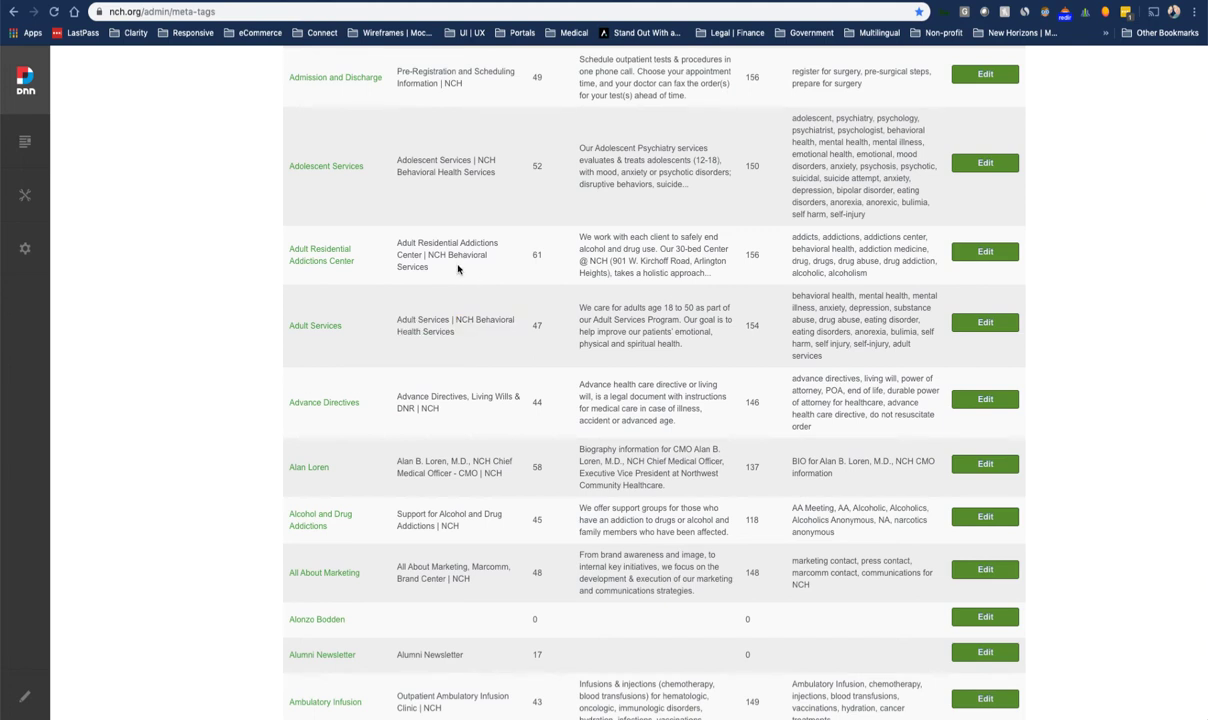
pyautogui.scroll(-1, 499, 458)
pyautogui.scroll(-3, 499, 458)
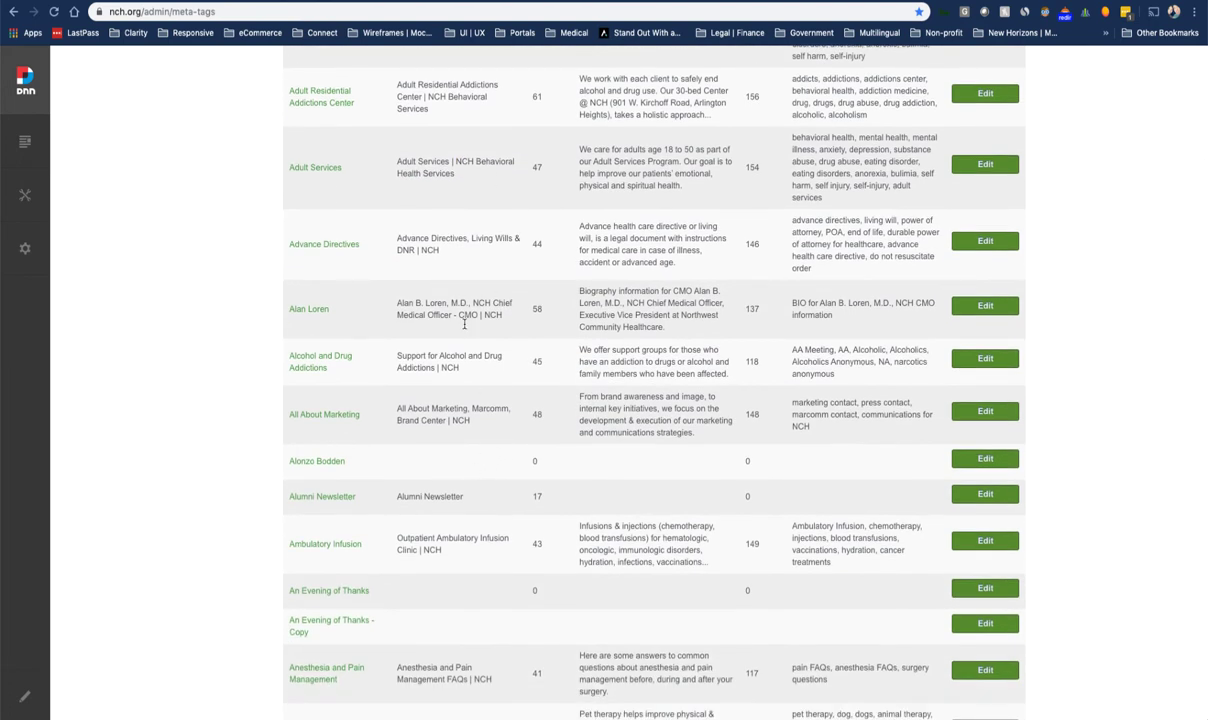
pyautogui.scroll(20, 648, 289)
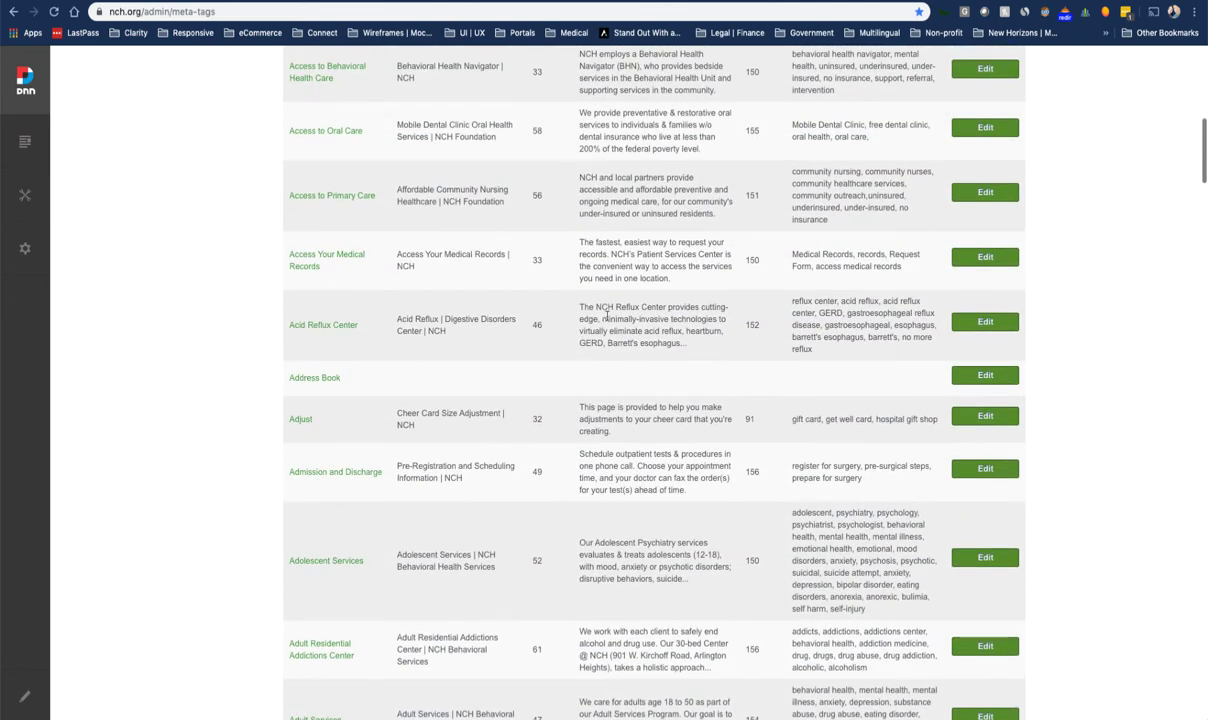
pyautogui.scroll(5, 617, 321)
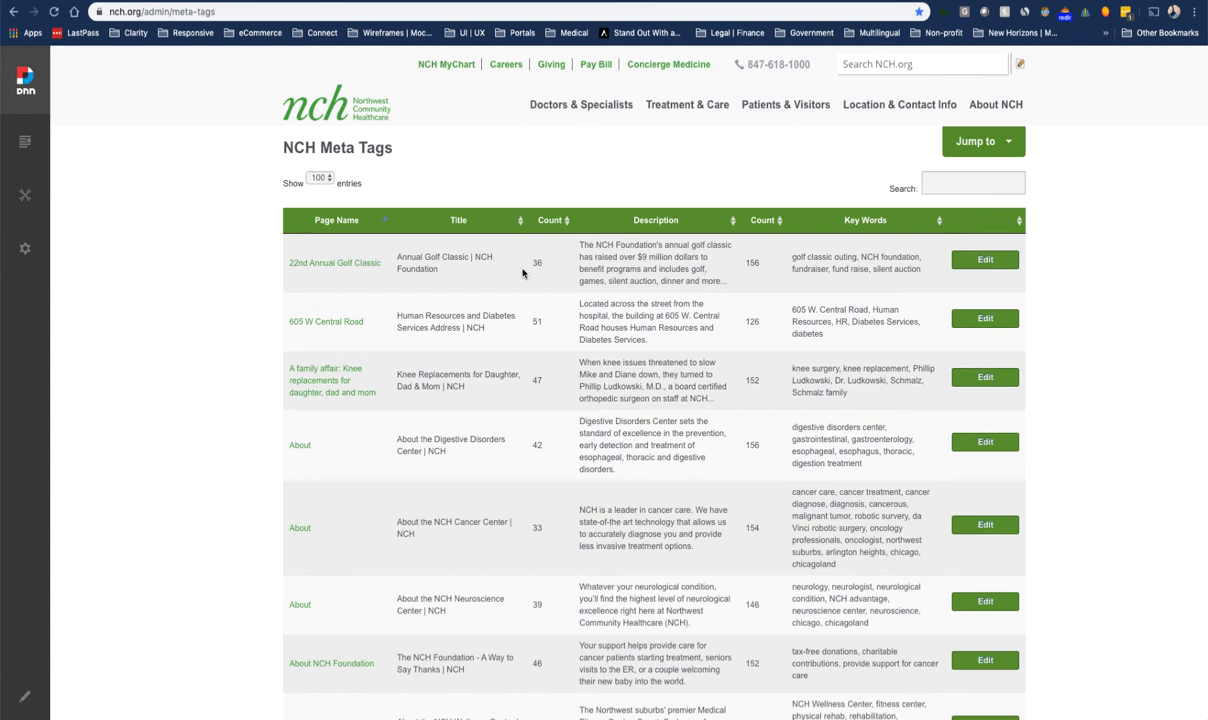
# Sort the meta tags table by Title in ascending order and look through its first 100 entries.
pyautogui.click(457, 220)
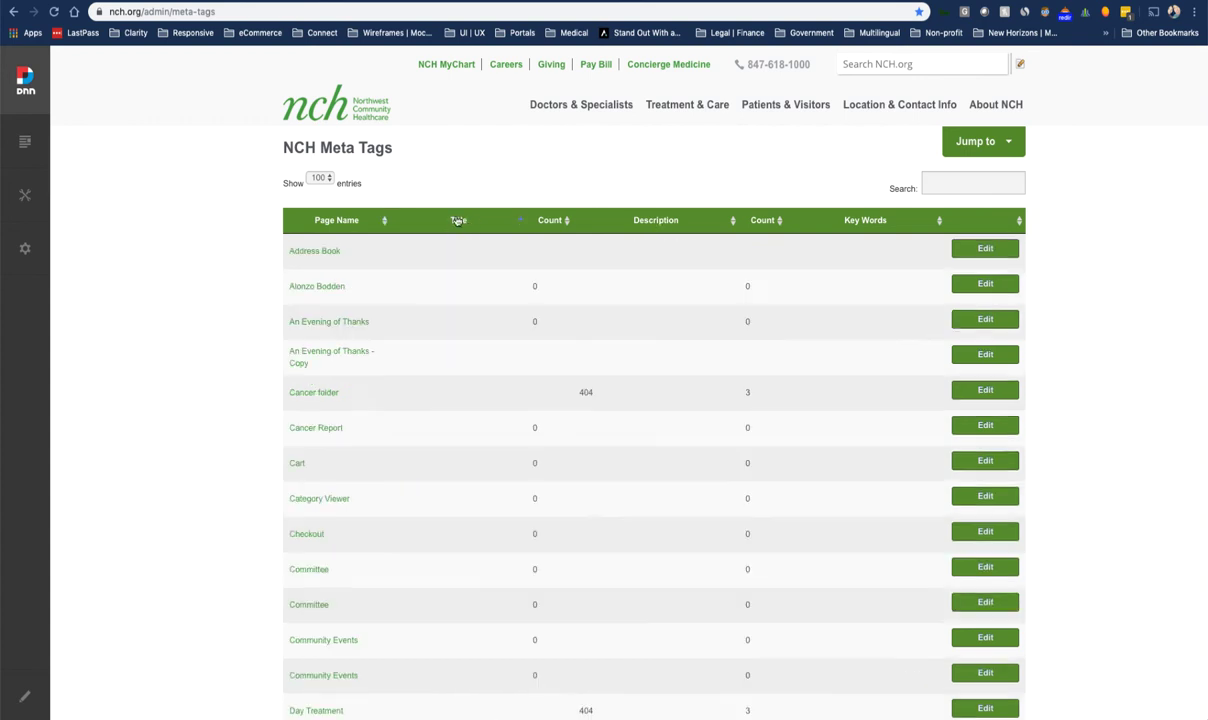
pyautogui.scroll(-5, 598, 344)
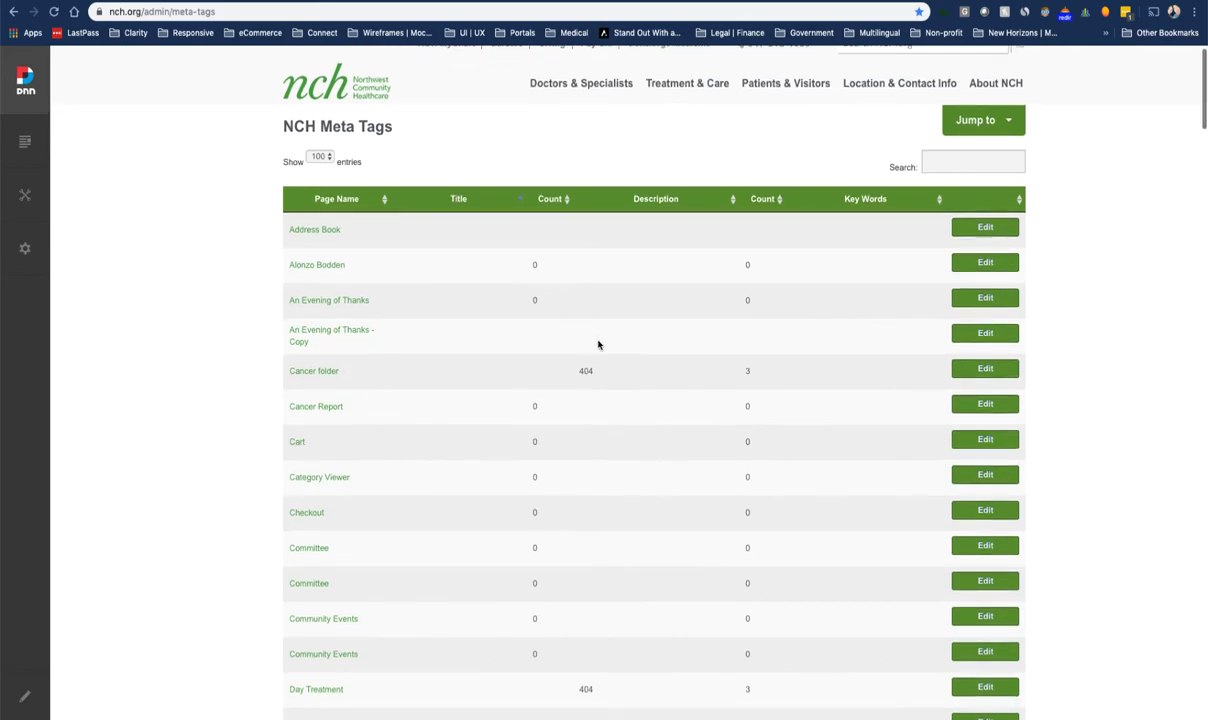
pyautogui.scroll(-20, 598, 344)
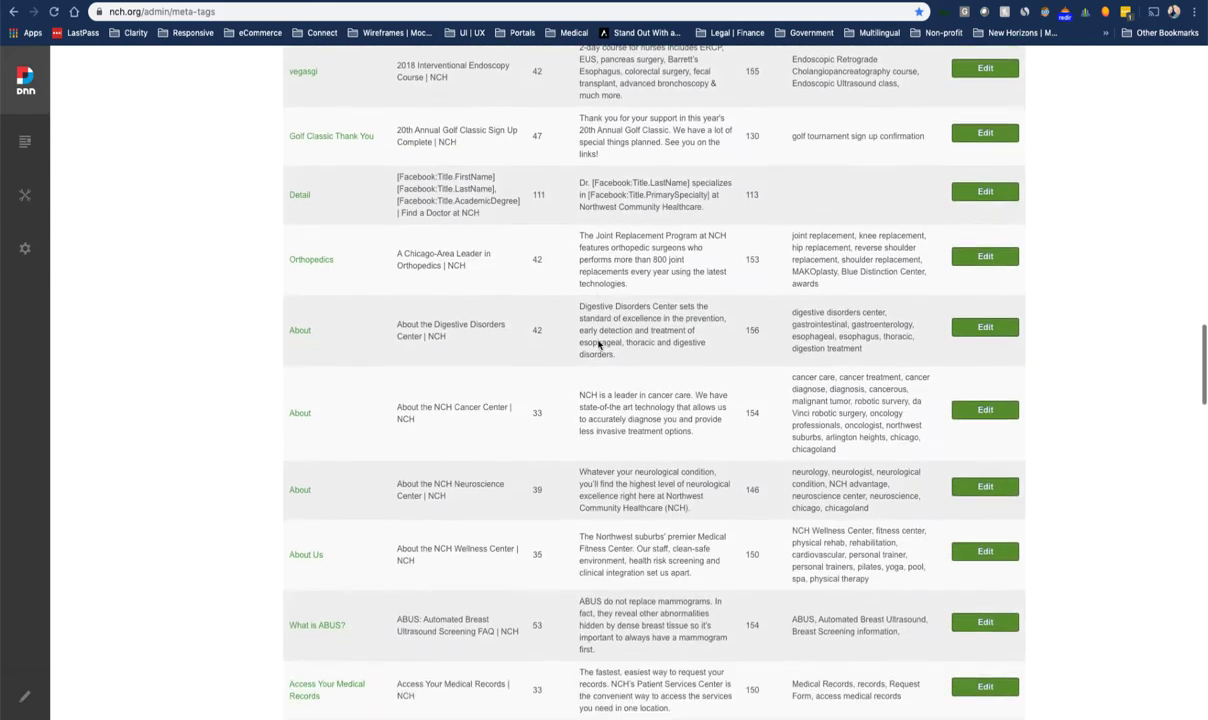
pyautogui.scroll(-20, 598, 344)
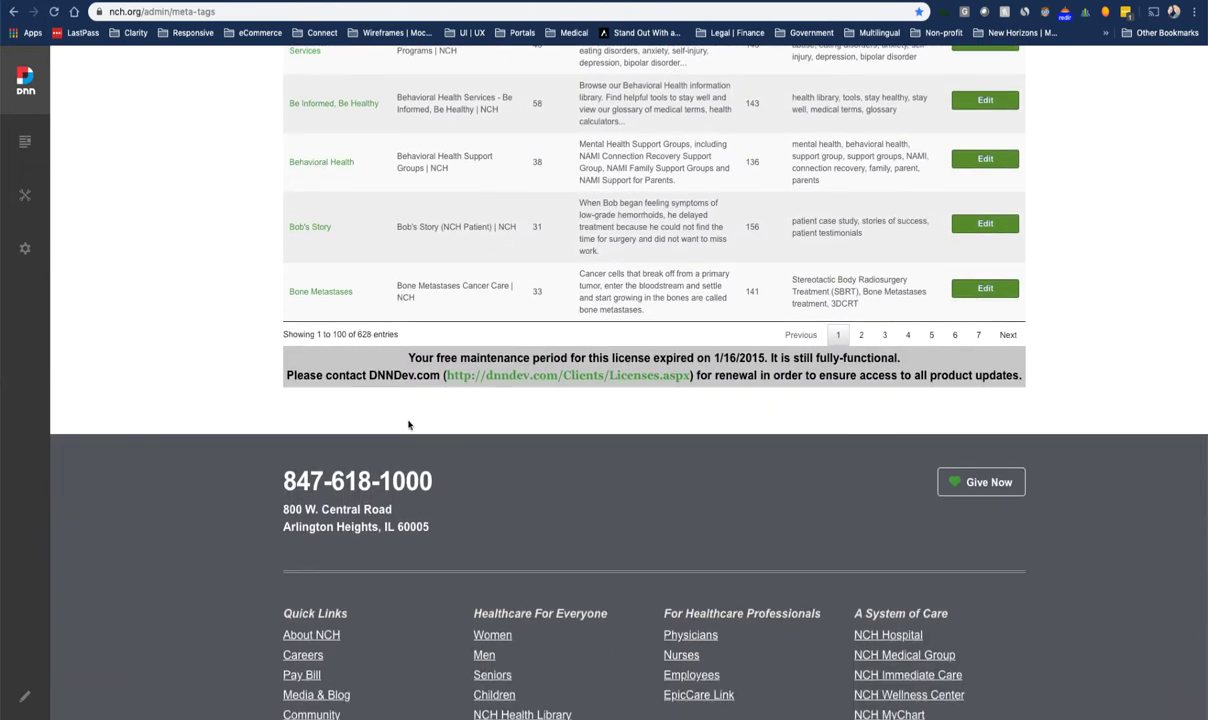
pyautogui.scroll(15, 407, 421)
pyautogui.scroll(20, 407, 423)
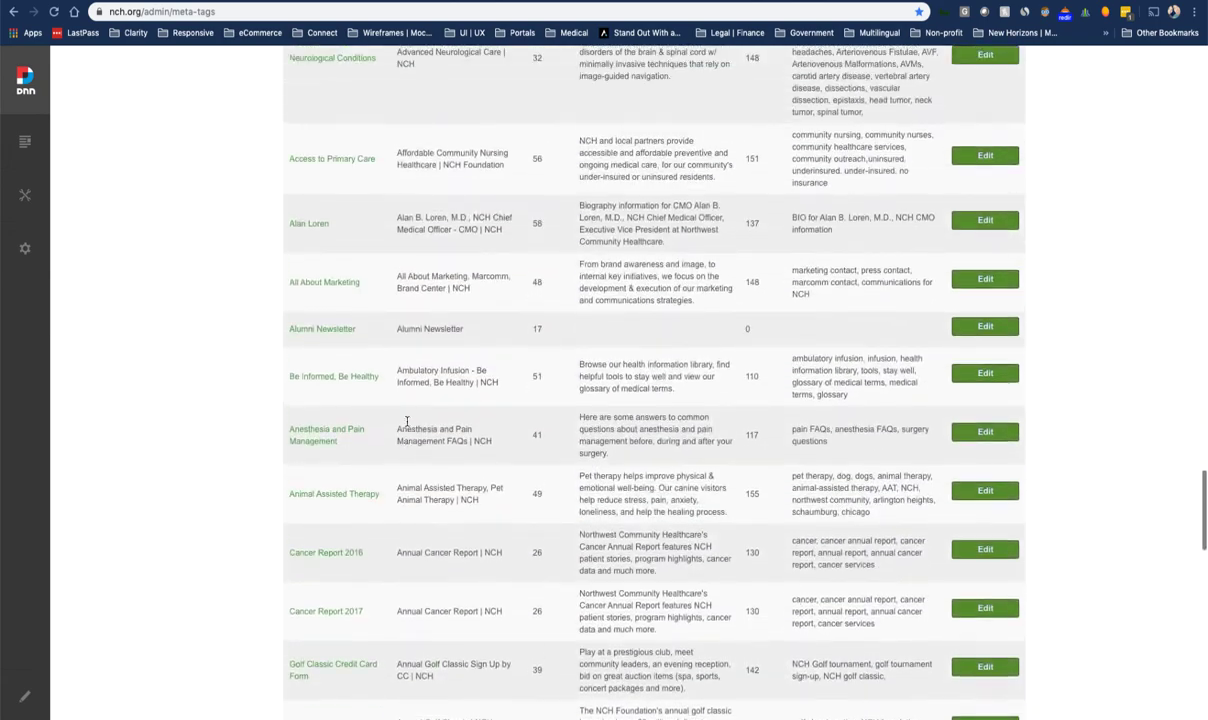
pyautogui.scroll(20, 407, 425)
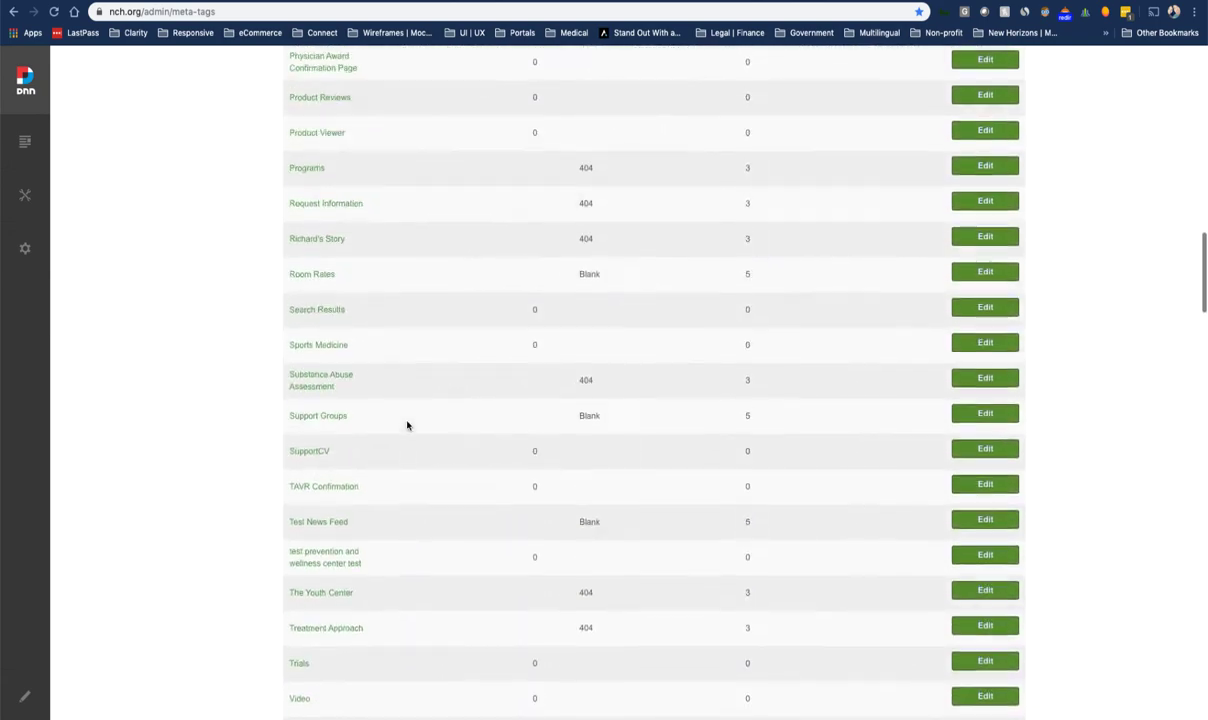
pyautogui.scroll(10, 407, 425)
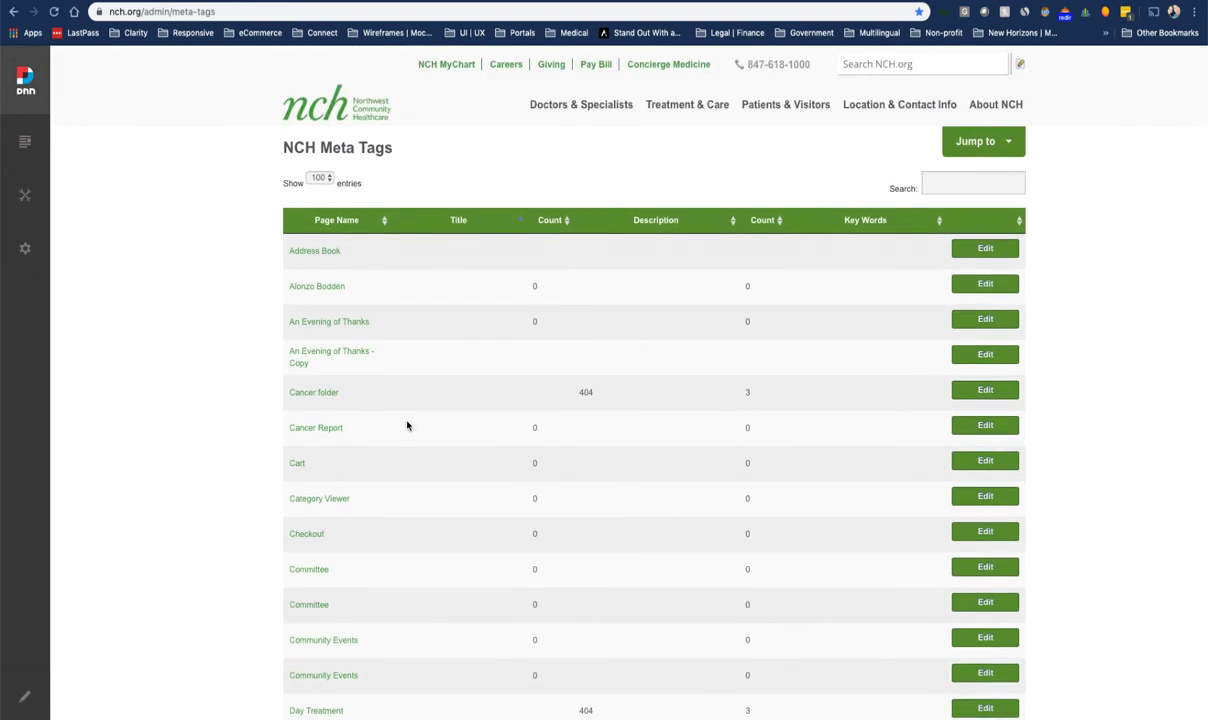
# Examine the pages without a title for missing or placeholder descriptions and keywords in the sorted table.
pyautogui.scroll(-5, 465, 487)
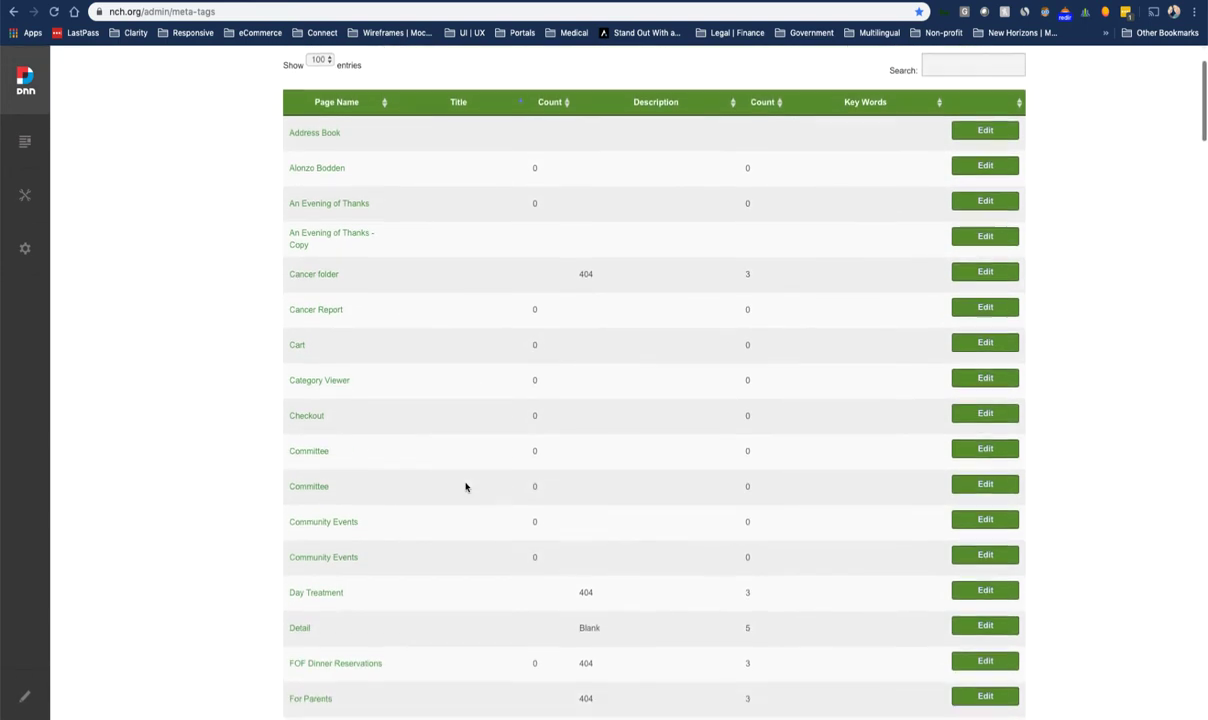
pyautogui.scroll(5, 465, 487)
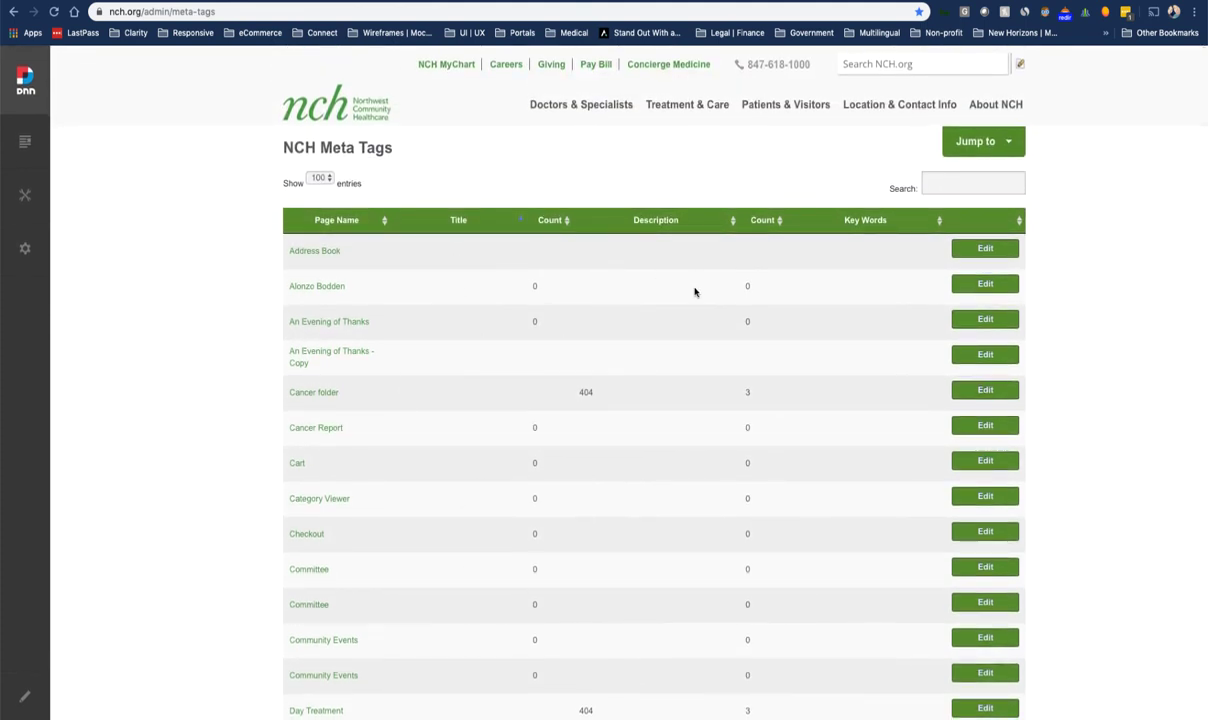
pyautogui.scroll(-12, 710, 511)
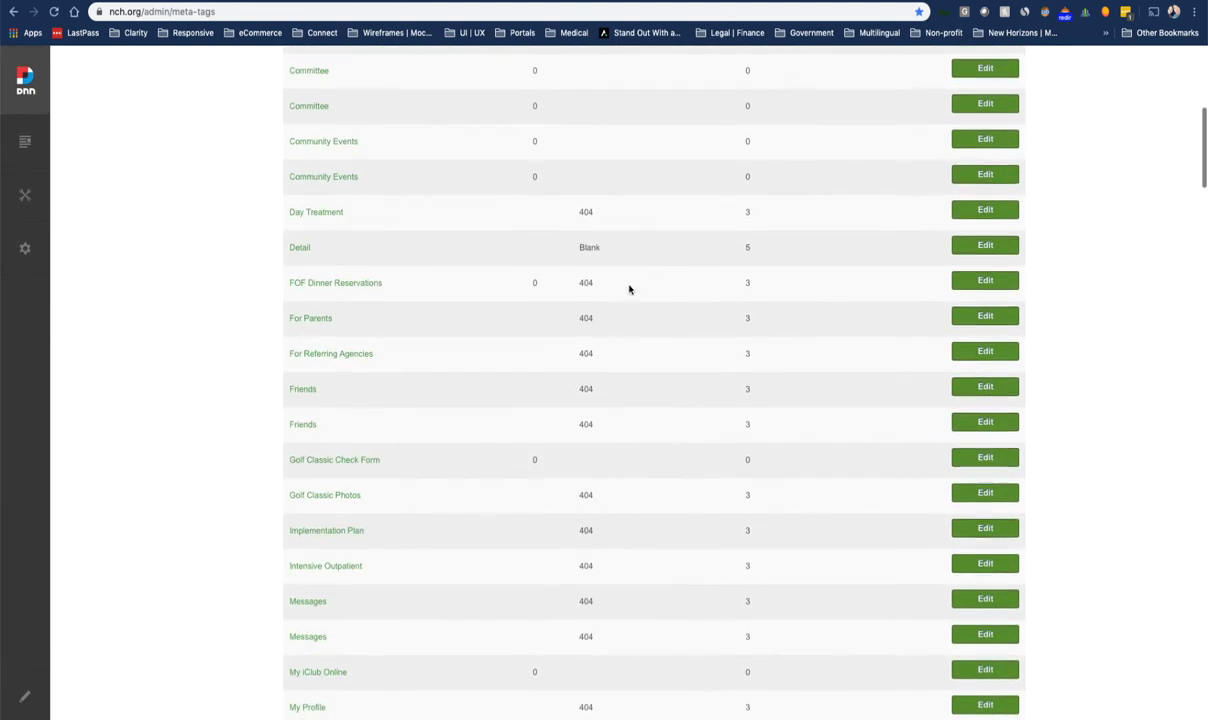
pyautogui.scroll(-20, 610, 437)
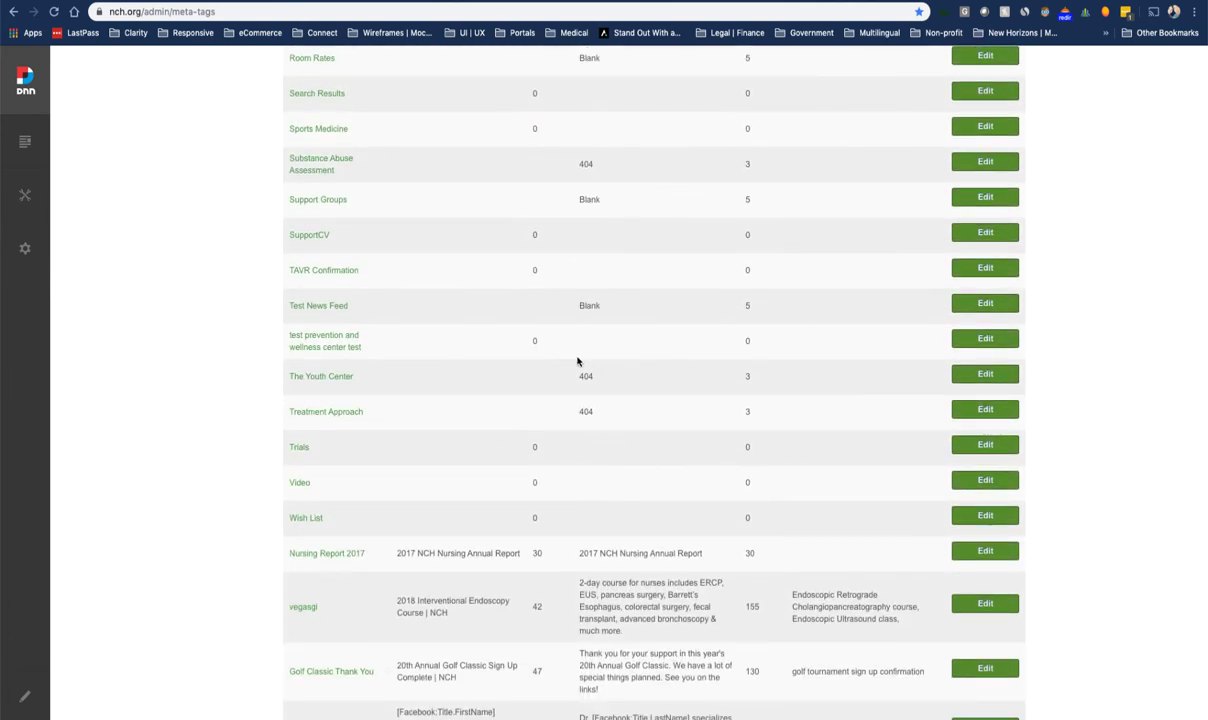
pyautogui.scroll(15, 577, 361)
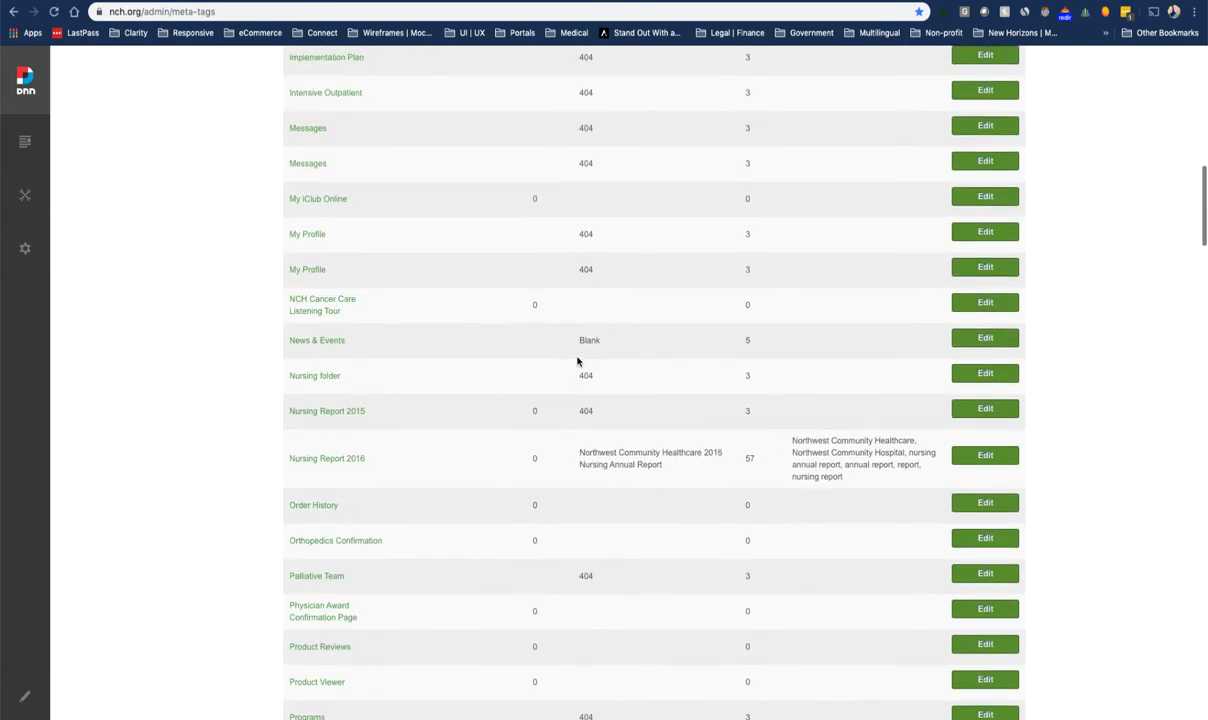
pyautogui.scroll(6, 577, 361)
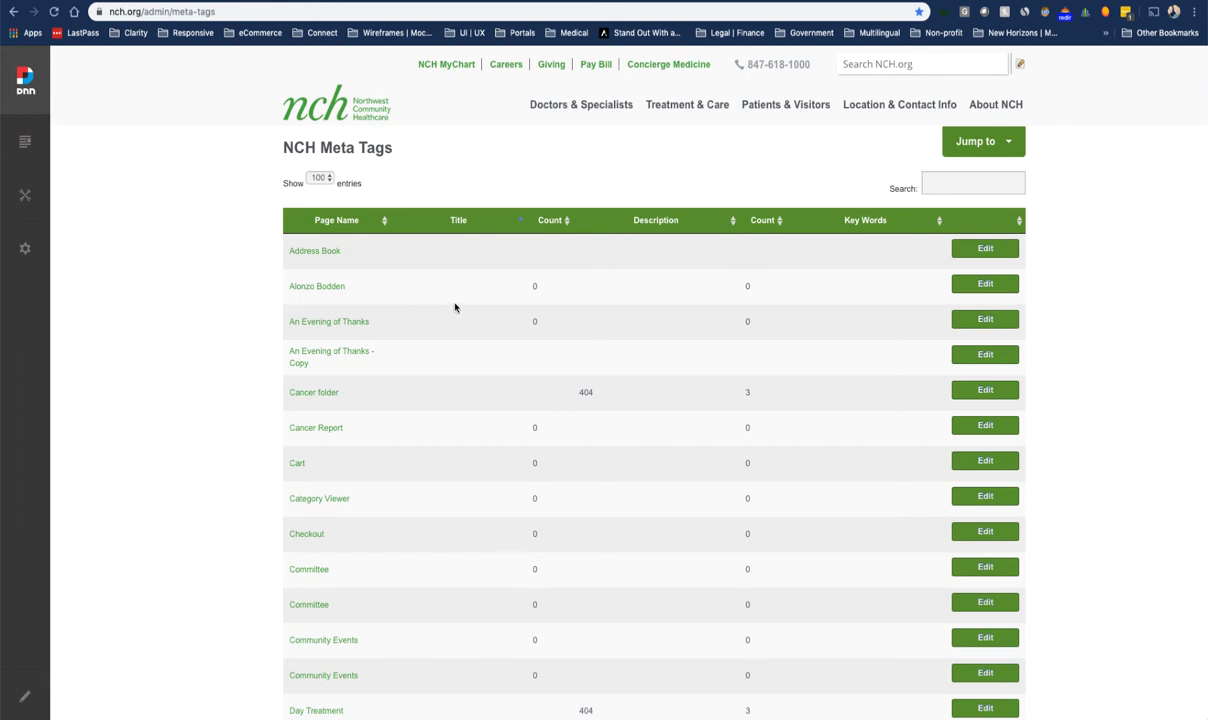
# Open the An Evening of Thanks page in a new browser tab and select its heading text.
pyautogui.rightClick(324, 322)
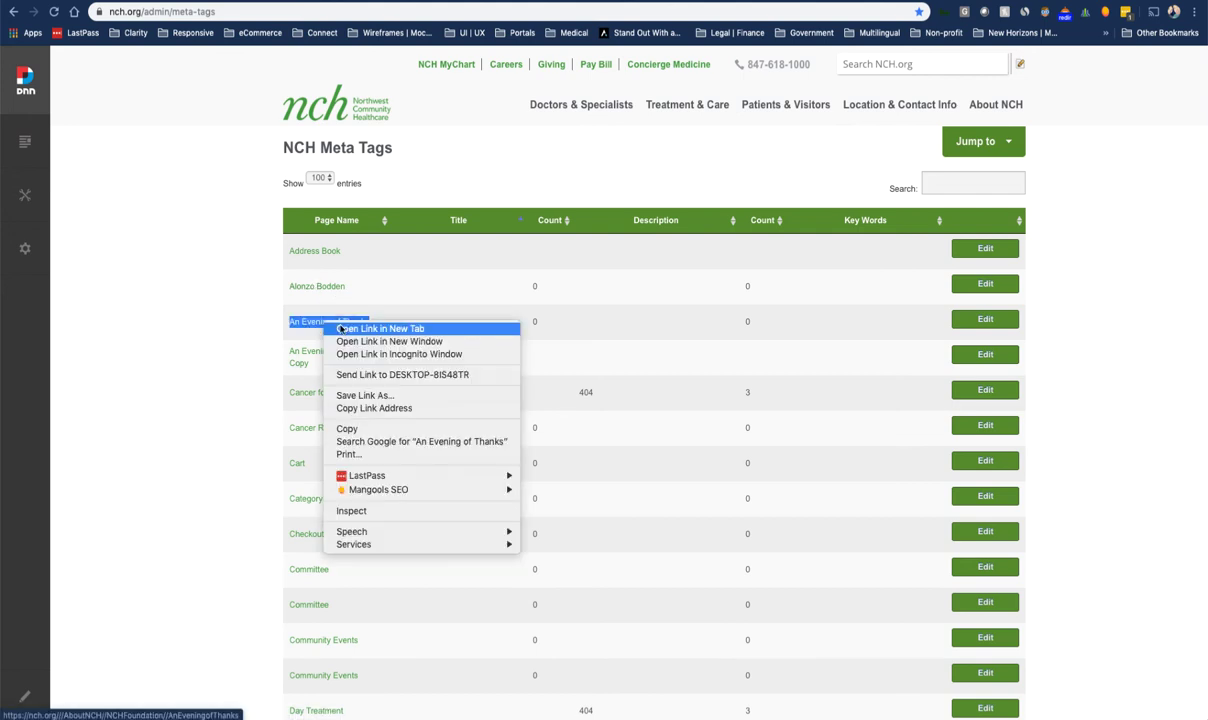
pyautogui.click(372, 334)
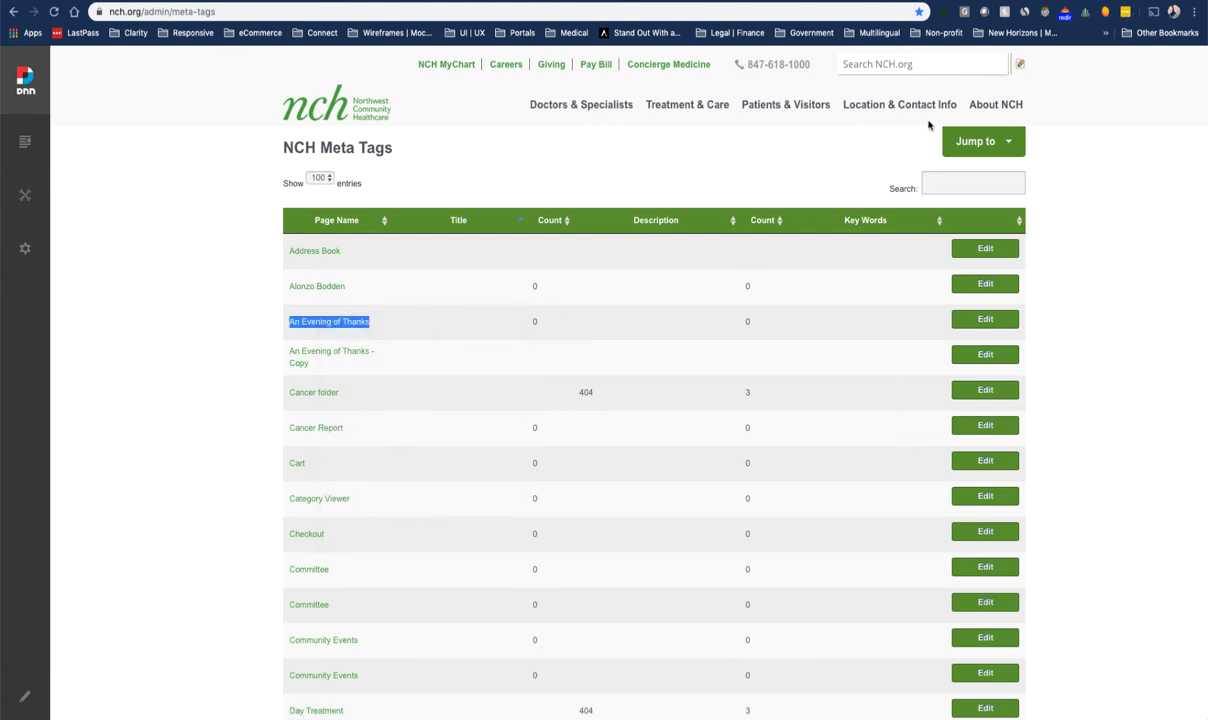
pyautogui.hotkey('ctrl', 'Tab')
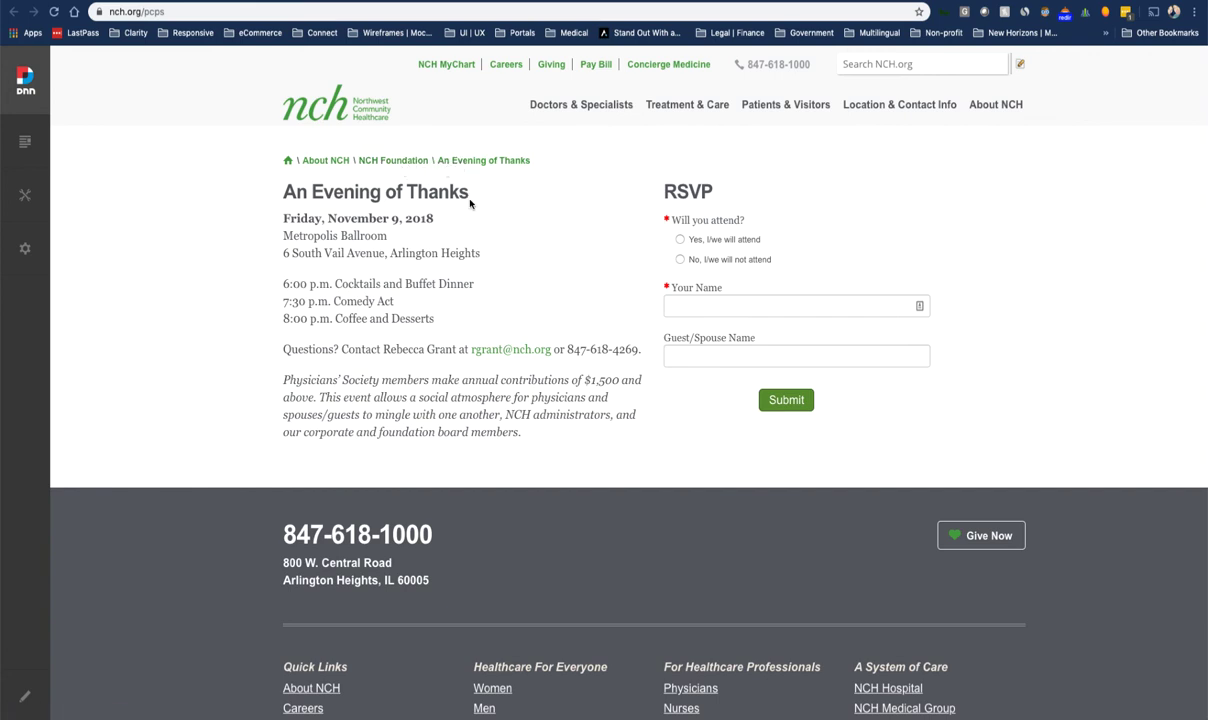
pyautogui.moveTo(469, 203); pyautogui.dragTo(272, 190)
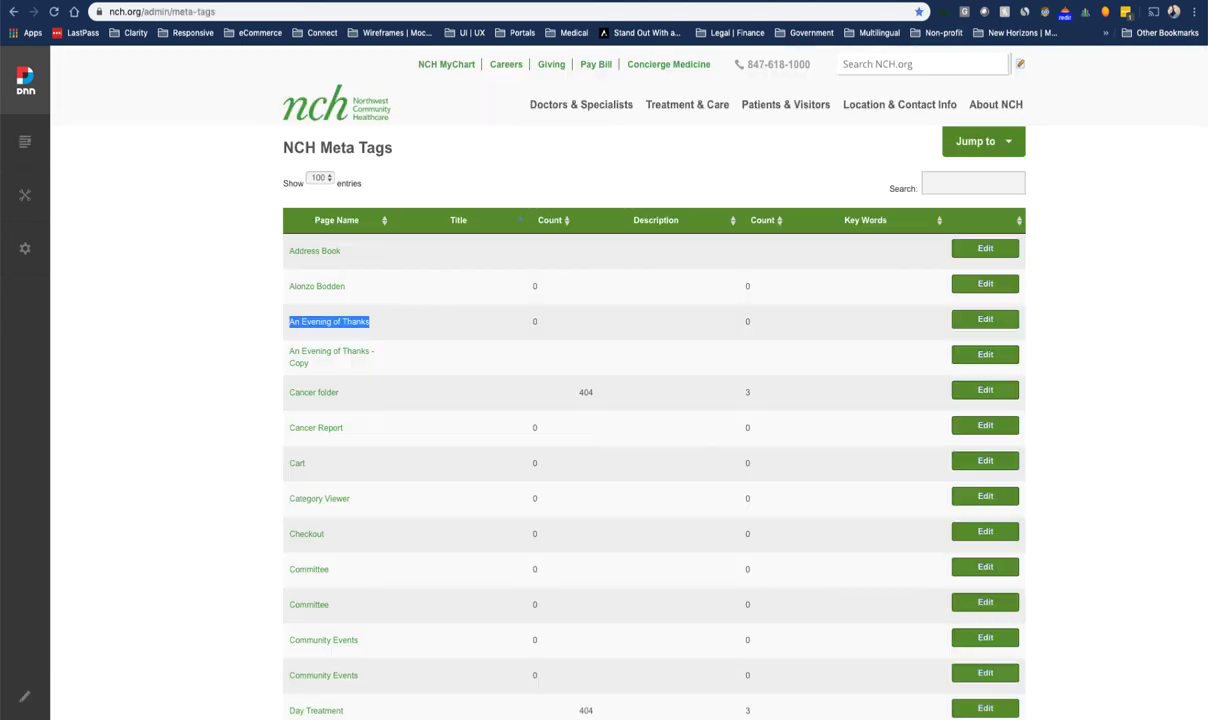
# Open the An Evening of Thanks meta tags for editing and set the title to "An Evening of Thanks Event | NCH Foundation".
pyautogui.click(983, 323)
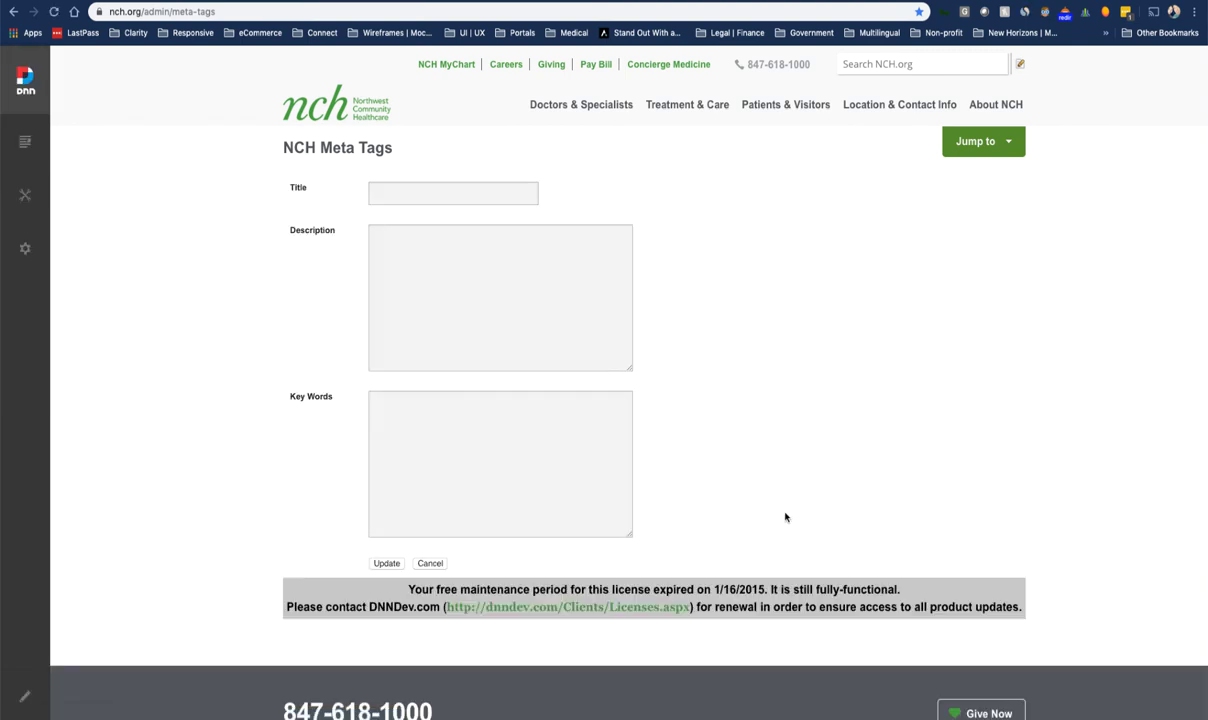
pyautogui.click(393, 194)
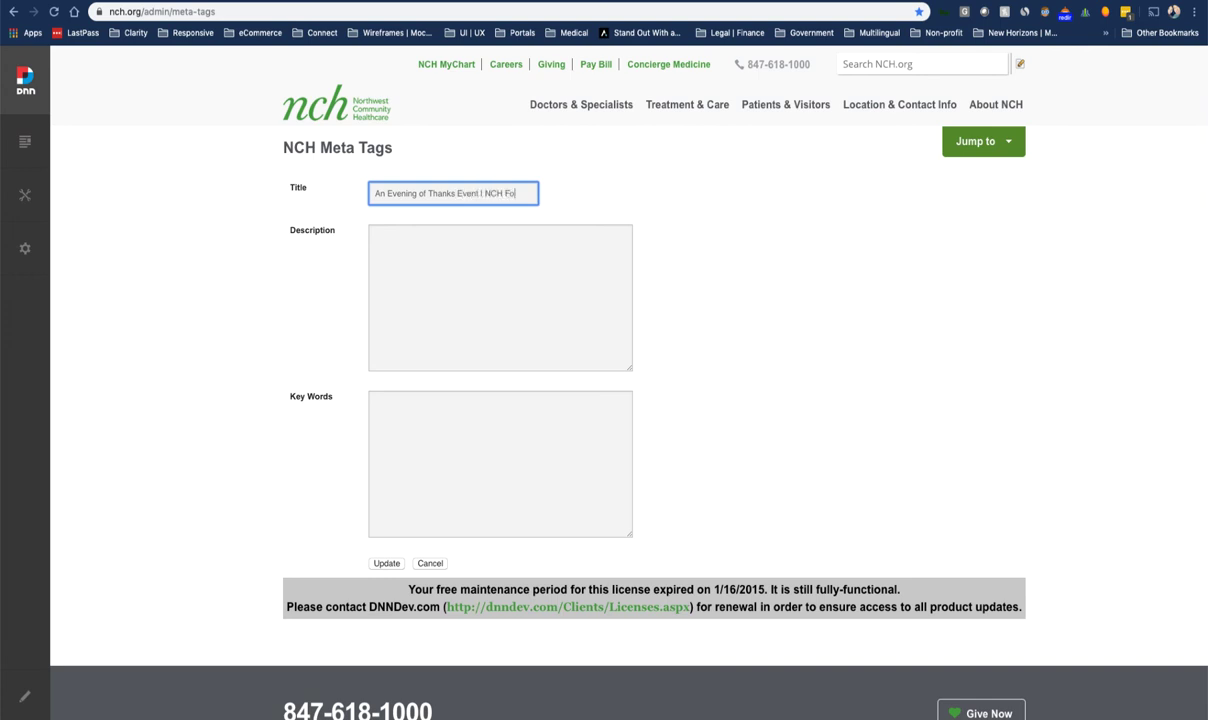
pyautogui.write('undation')
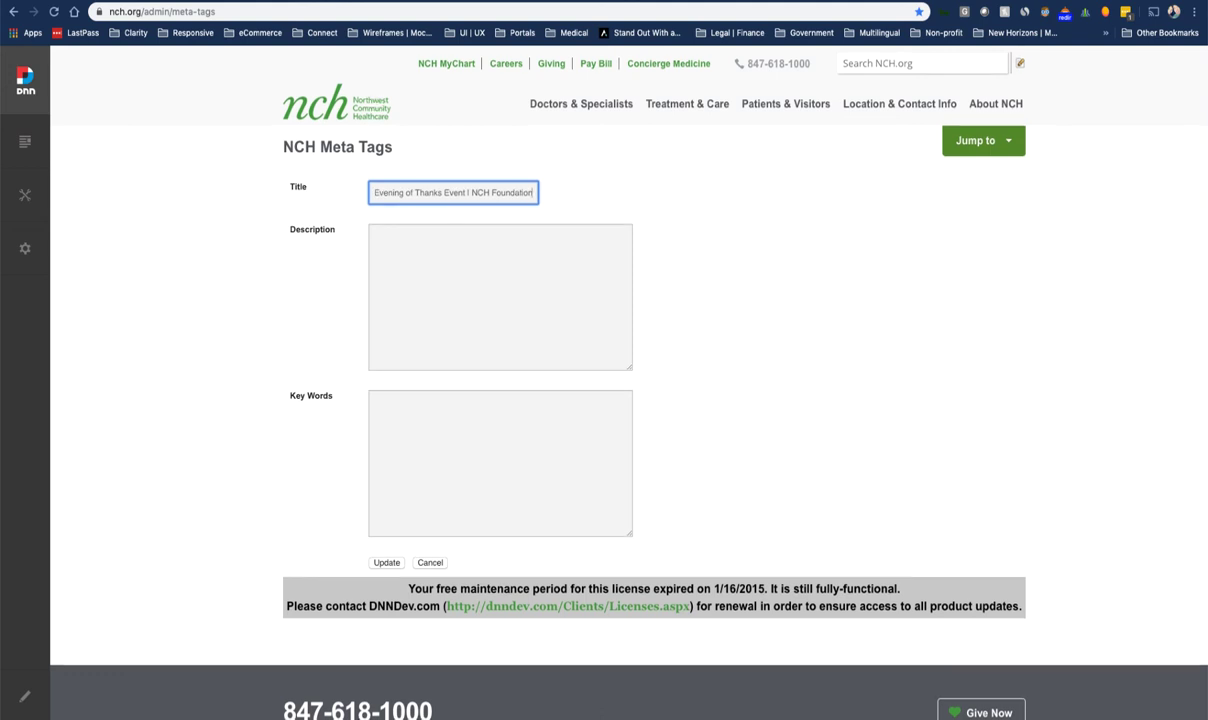
pyautogui.scroll(-4, 423, 140)
pyautogui.scroll(3, 426, 178)
pyautogui.scroll(1, 433, 180)
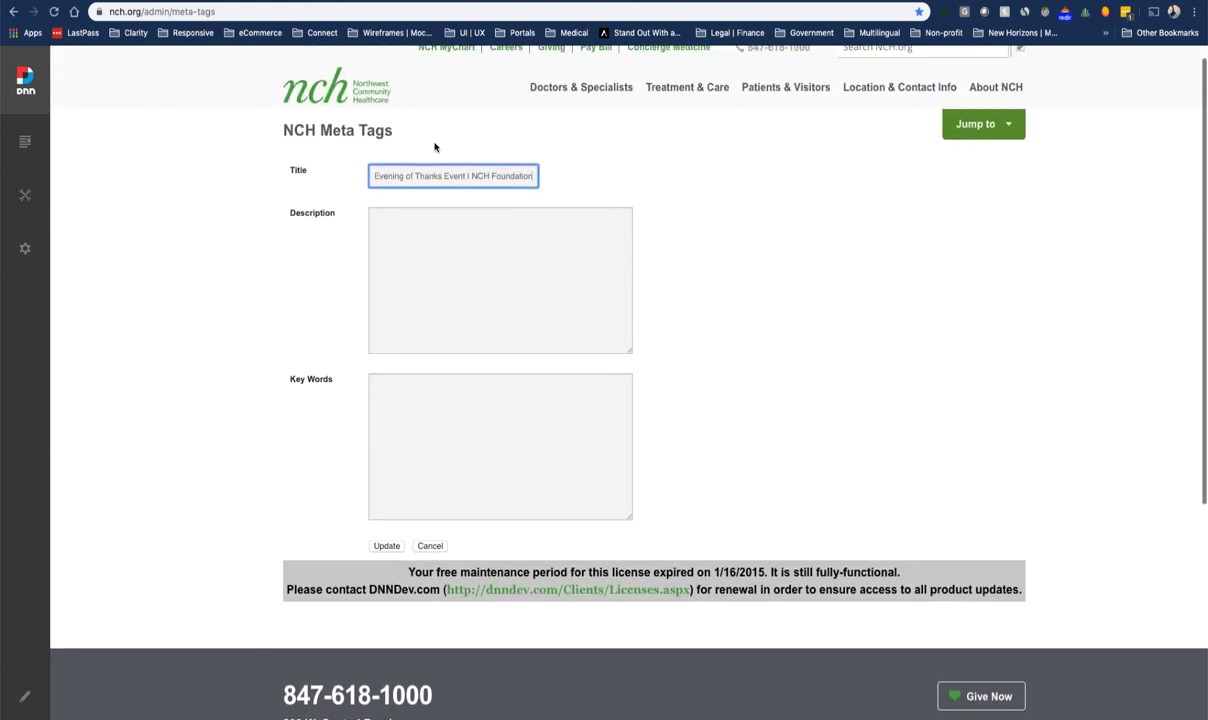
# Copy the event's date, venue and address from its page into the Description and save the meta tags.
pyautogui.hotkey('ctrl', 'Tab')
pyautogui.click(530, 265)
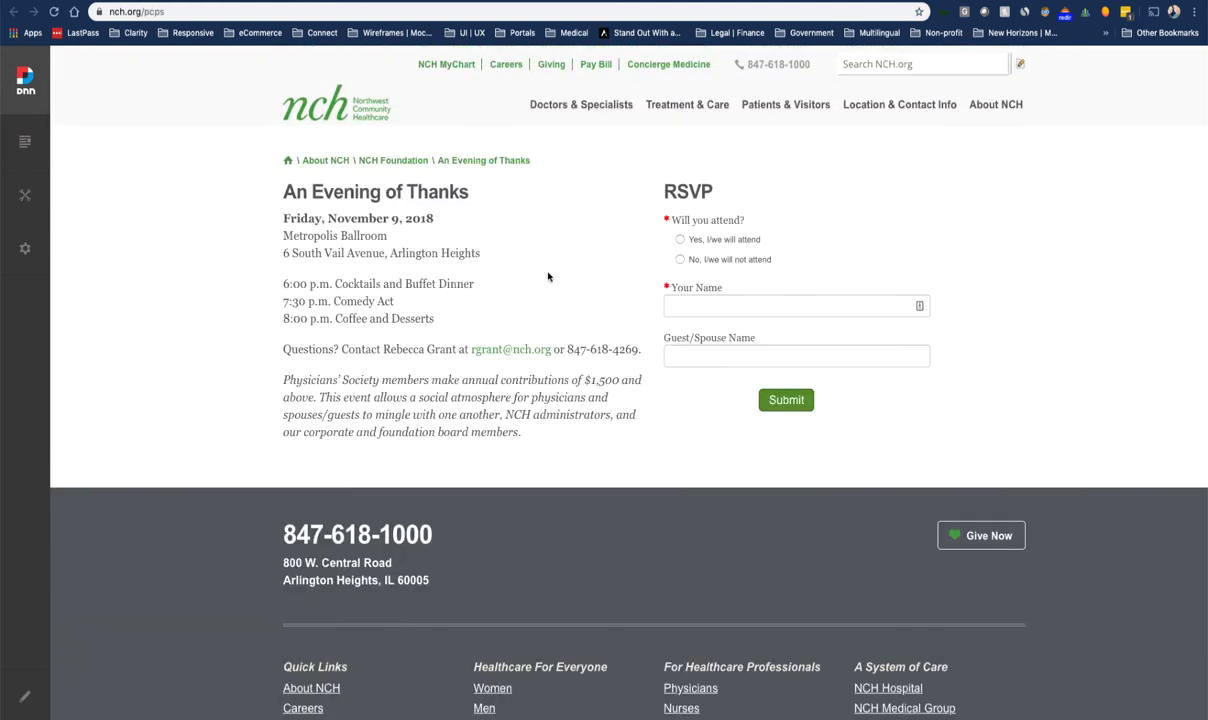
pyautogui.moveTo(403, 241); pyautogui.dragTo(262, 212)
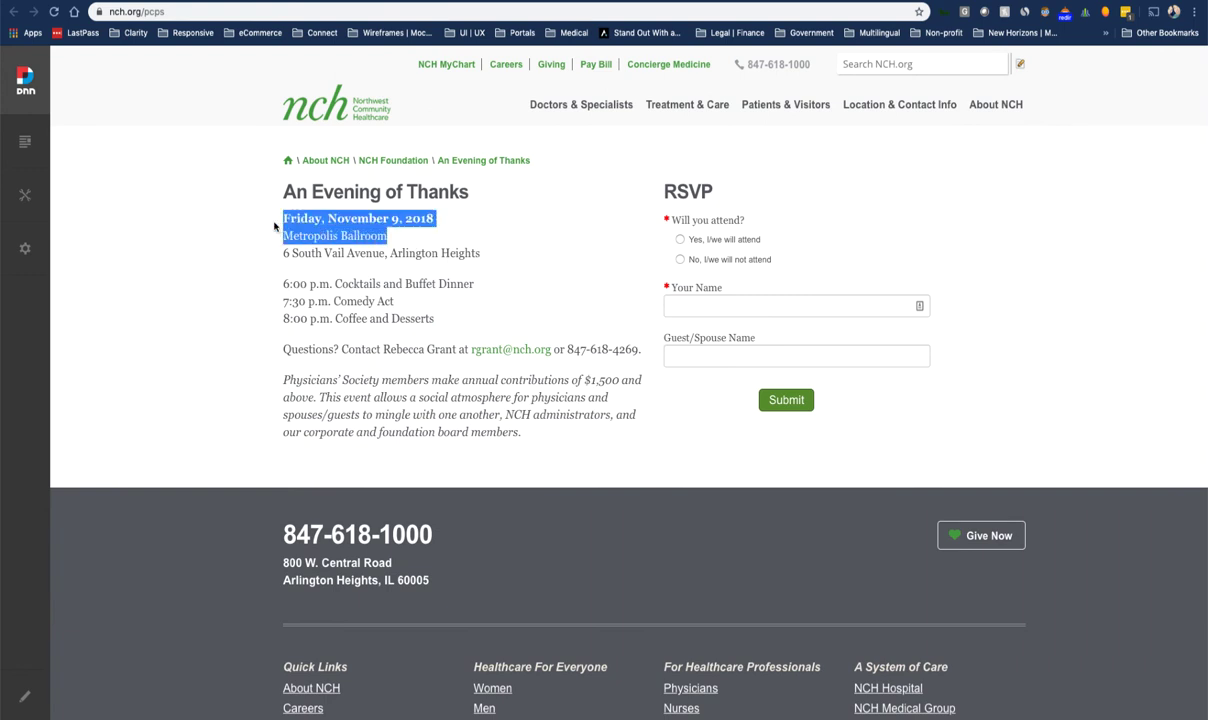
pyautogui.moveTo(494, 249); pyautogui.dragTo(251, 222)
pyautogui.press('super+c')
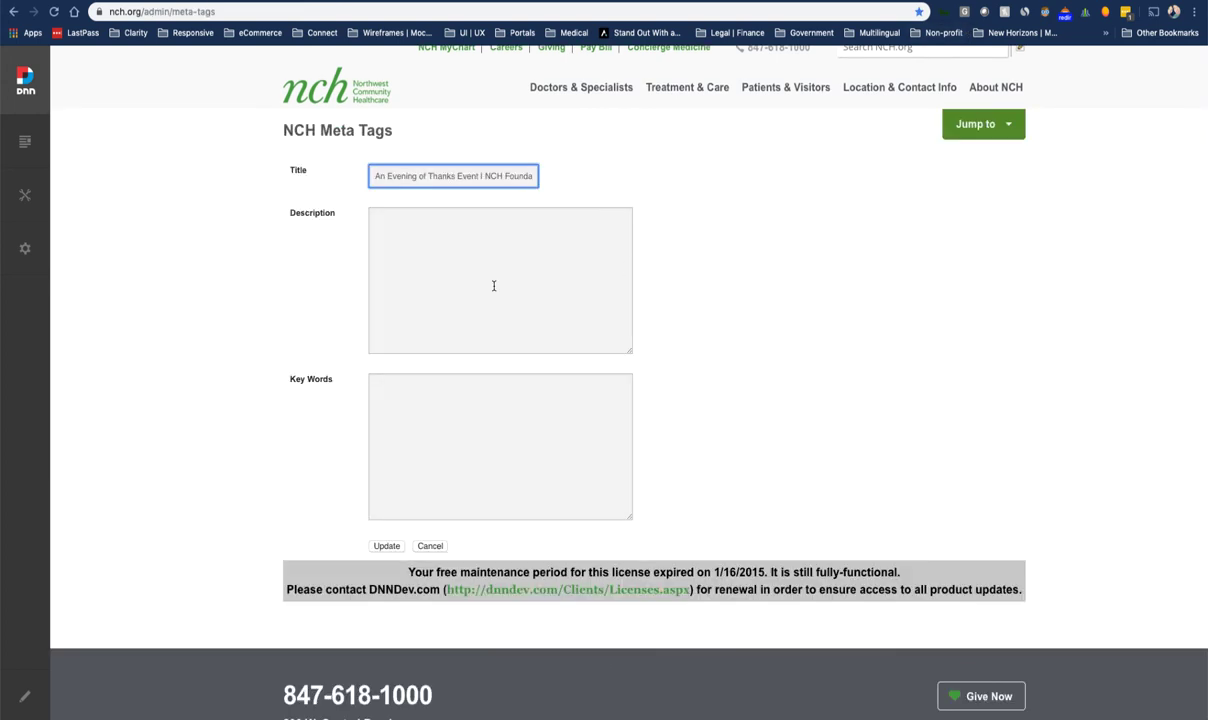
pyautogui.click(412, 237)
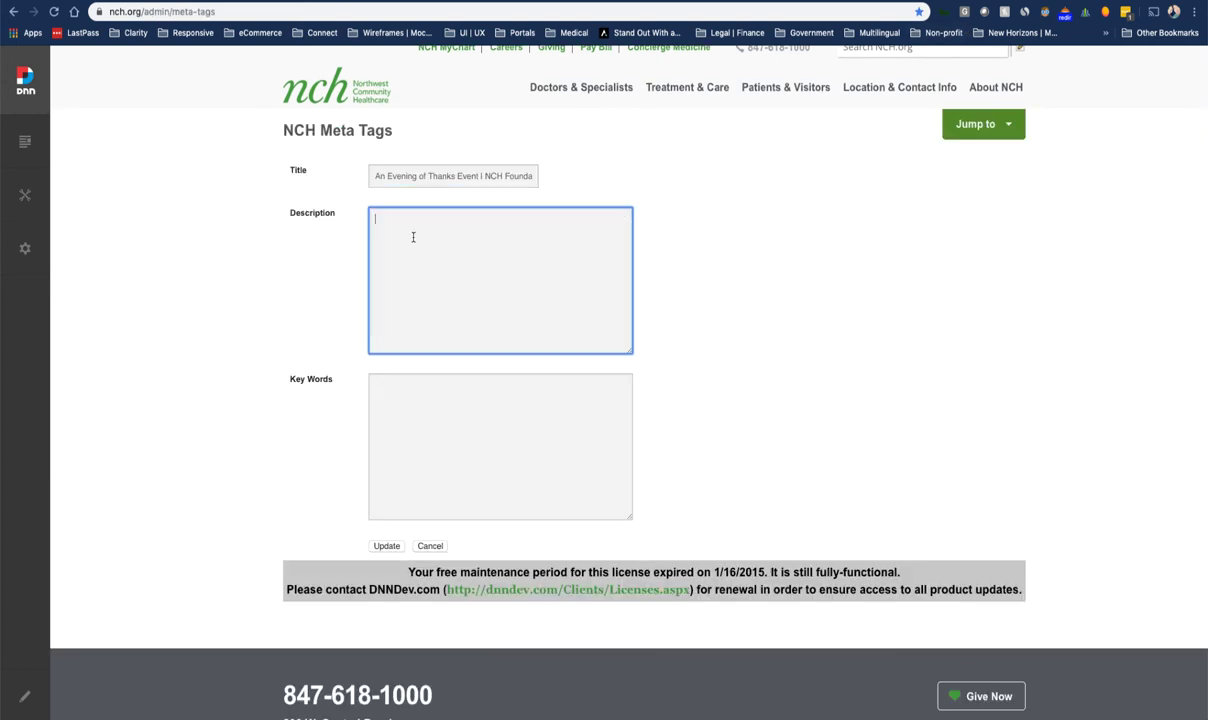
pyautogui.press('super+v')
pyautogui.click(455, 435)
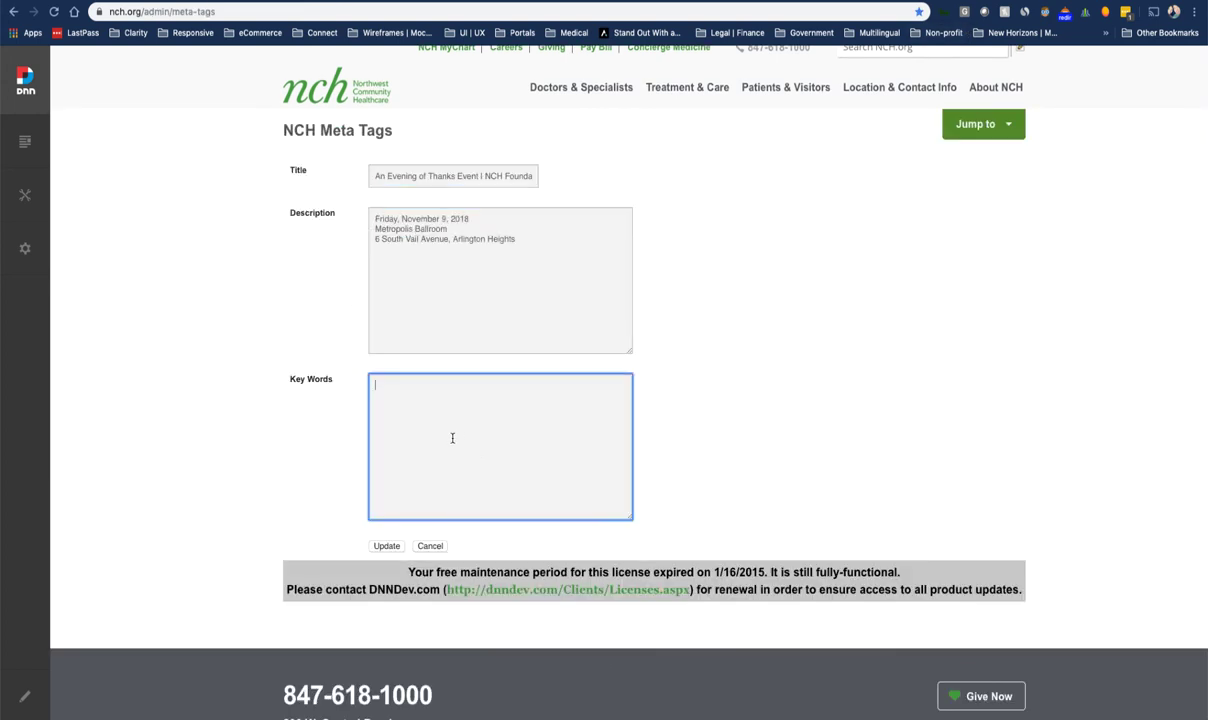
pyautogui.click(377, 547)
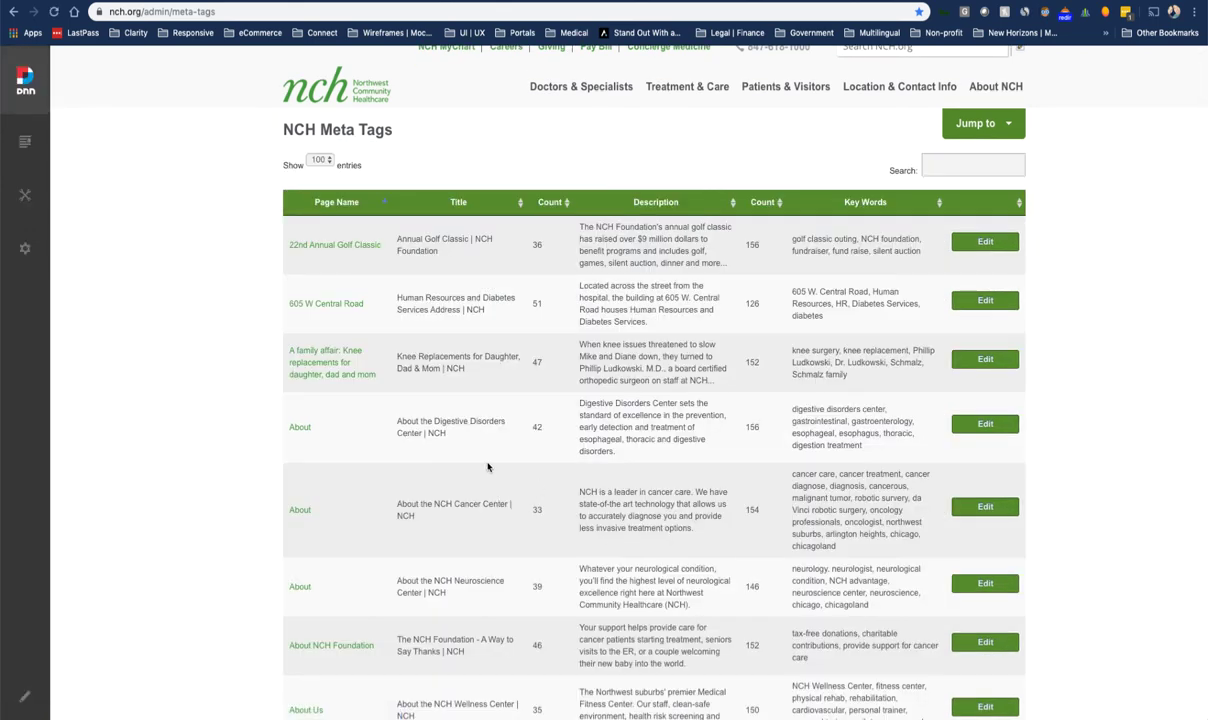
# Sort the updated meta tags table by Title in ascending order and review the untitled pages through to the first titled ones.
pyautogui.click(455, 210)
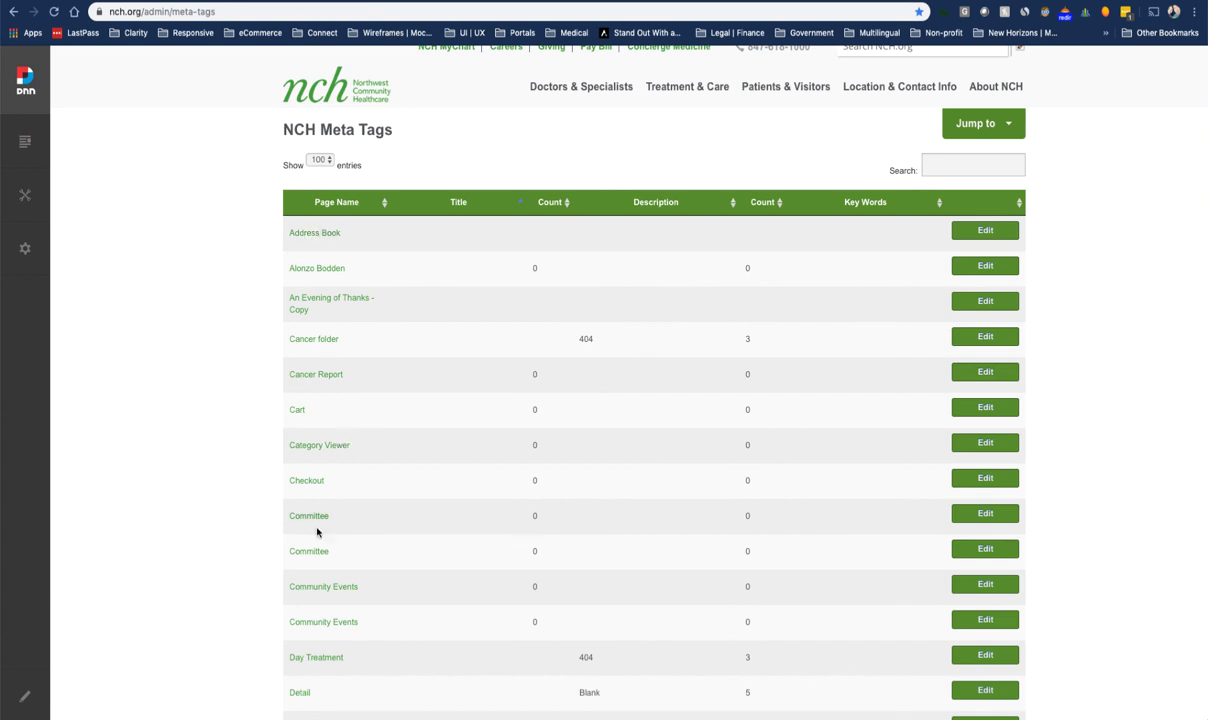
pyautogui.scroll(-1, 316, 535)
pyautogui.scroll(-10, 318, 538)
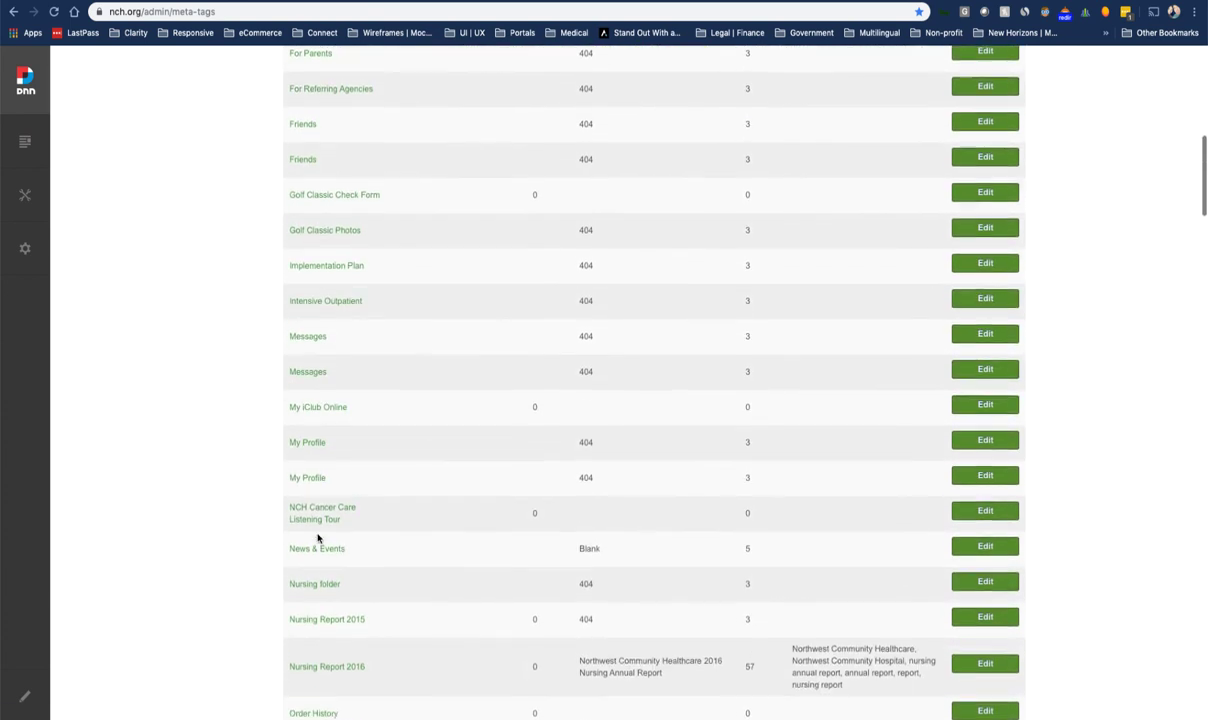
pyautogui.scroll(-5, 318, 538)
pyautogui.scroll(2, 318, 538)
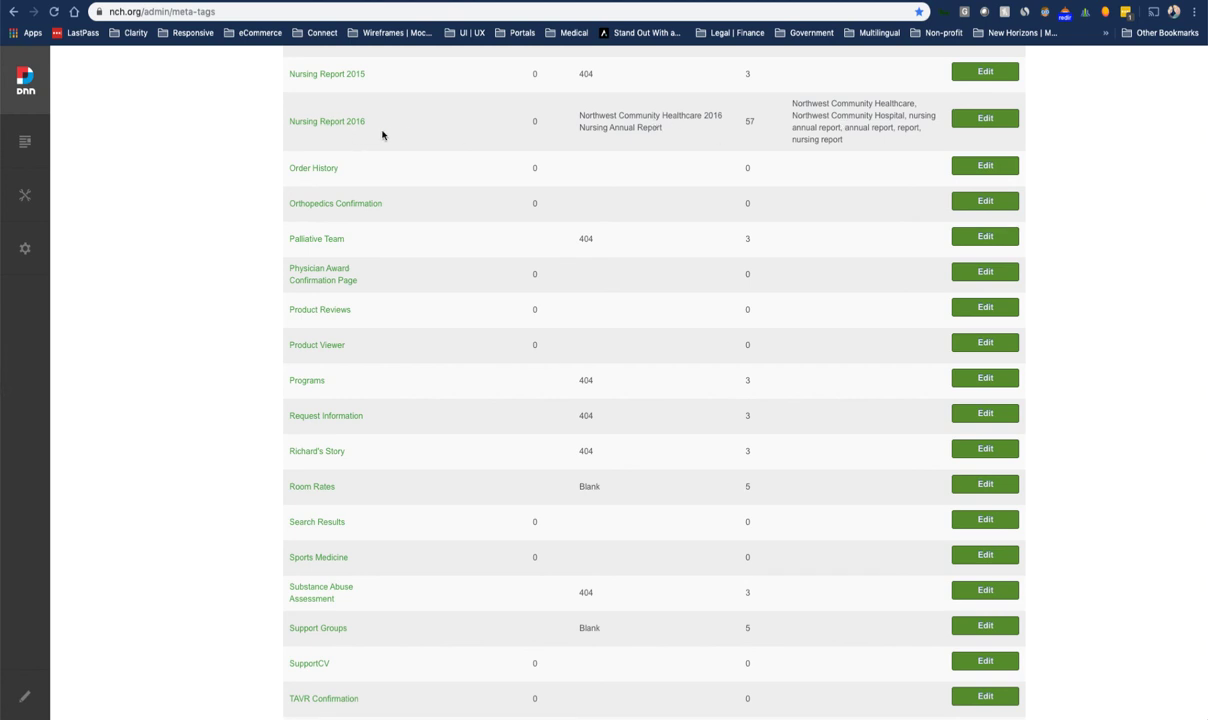
pyautogui.scroll(-4, 443, 217)
pyautogui.scroll(-12, 443, 217)
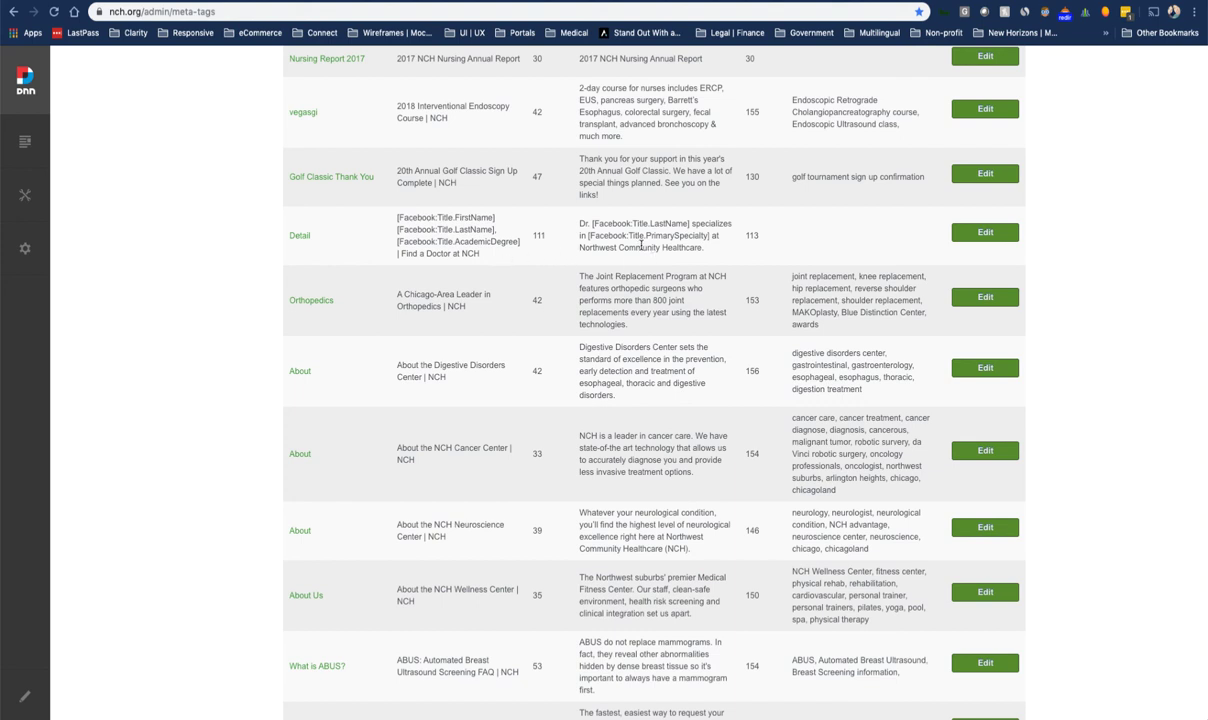
# Examine the Facebook placeholder tokens in the Detail page's description and look over the entries that follow.
pyautogui.moveTo(657, 245); pyautogui.dragTo(606, 214)
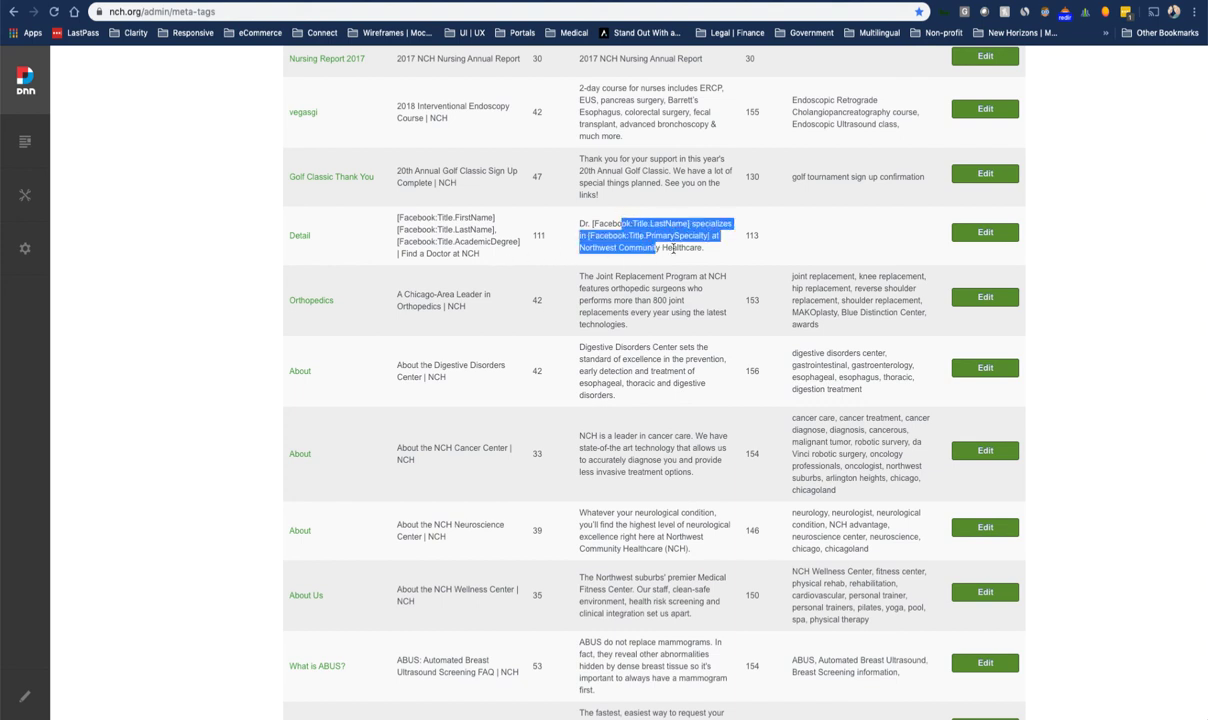
pyautogui.click(634, 234)
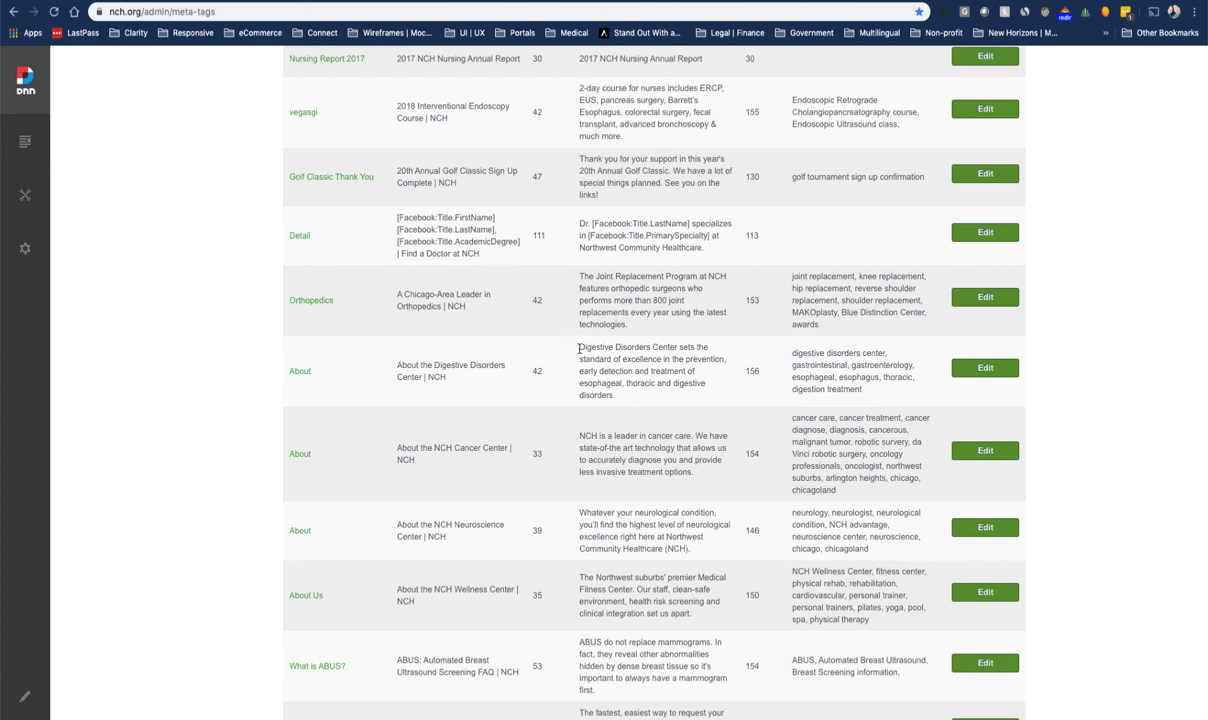
pyautogui.scroll(-5, 586, 432)
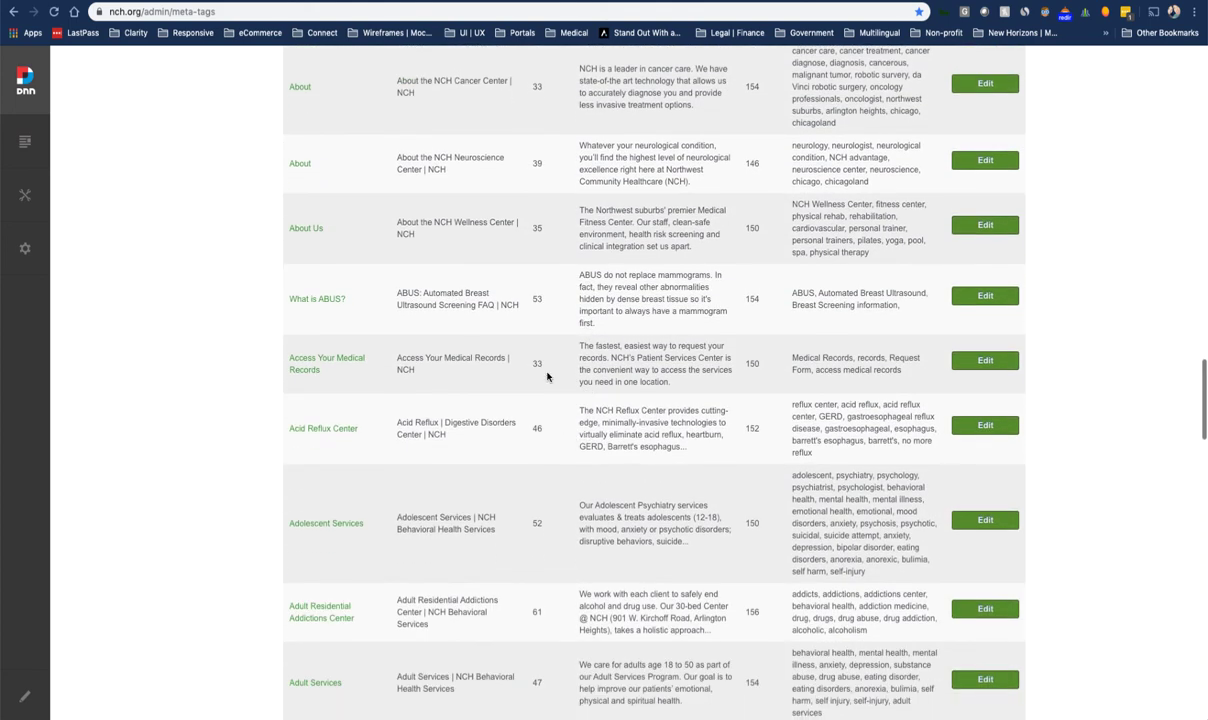
# Sort the meta tags table by Title in descending order.
pyautogui.scroll(10, 669, 432)
pyautogui.scroll(20, 669, 432)
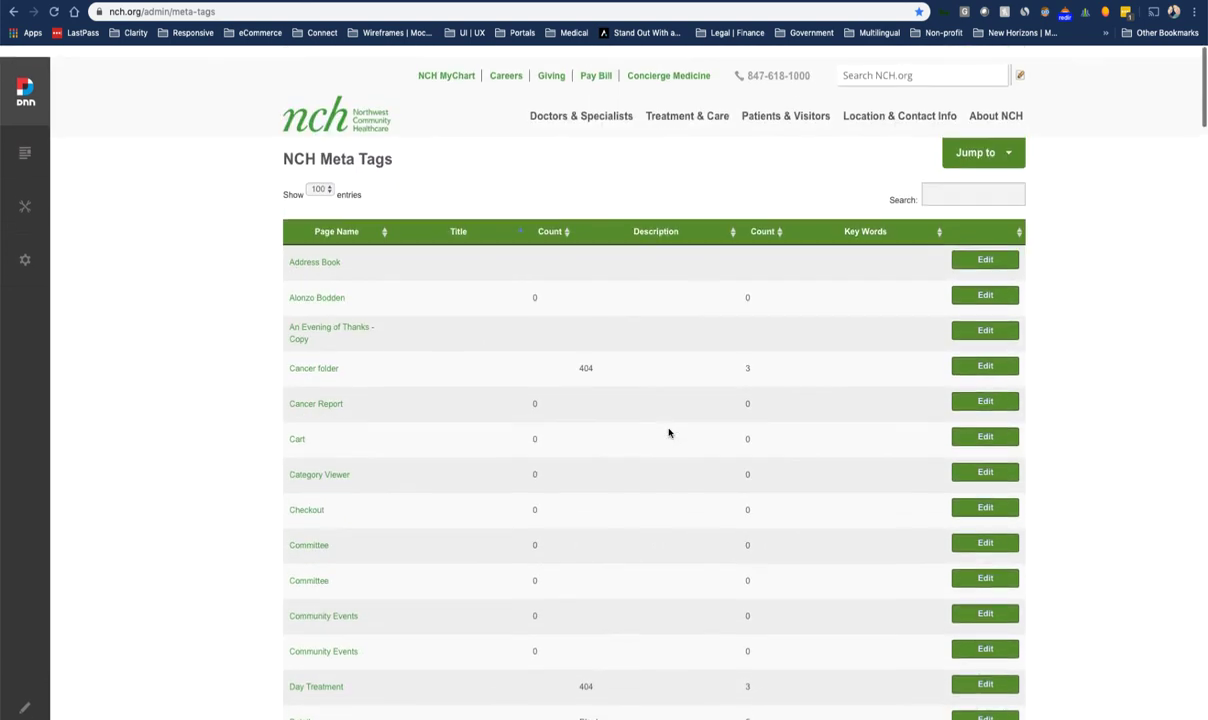
pyautogui.click(466, 220)
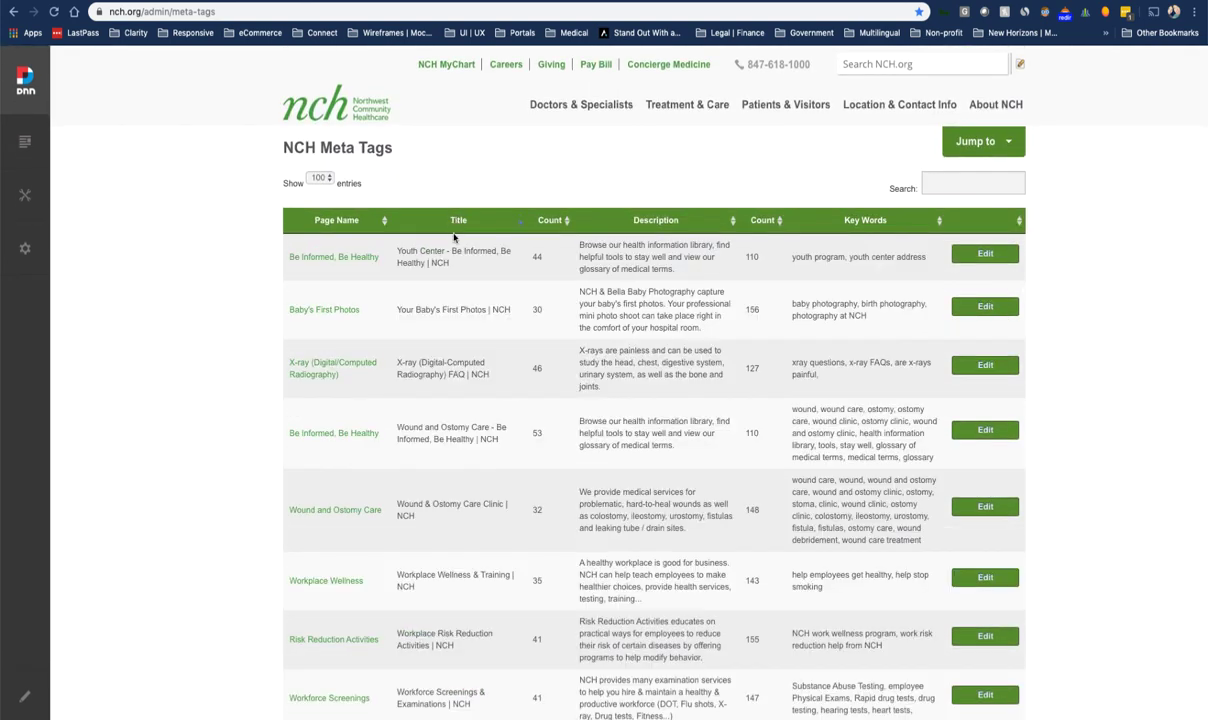